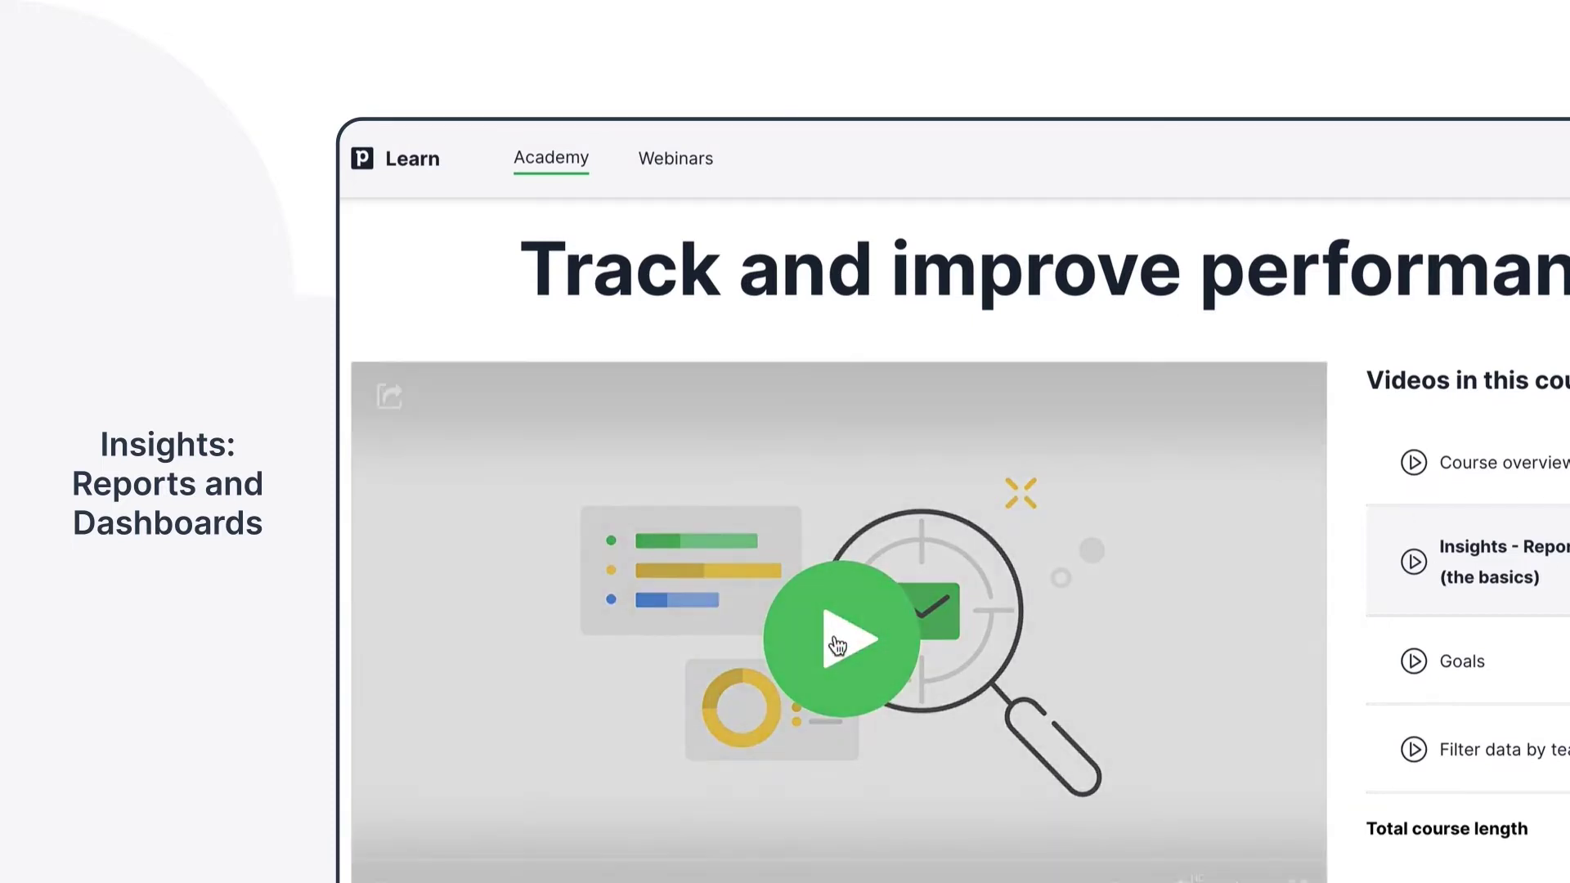
- Play the Insights course video from the Pipedrive Learn page
click(831, 642)
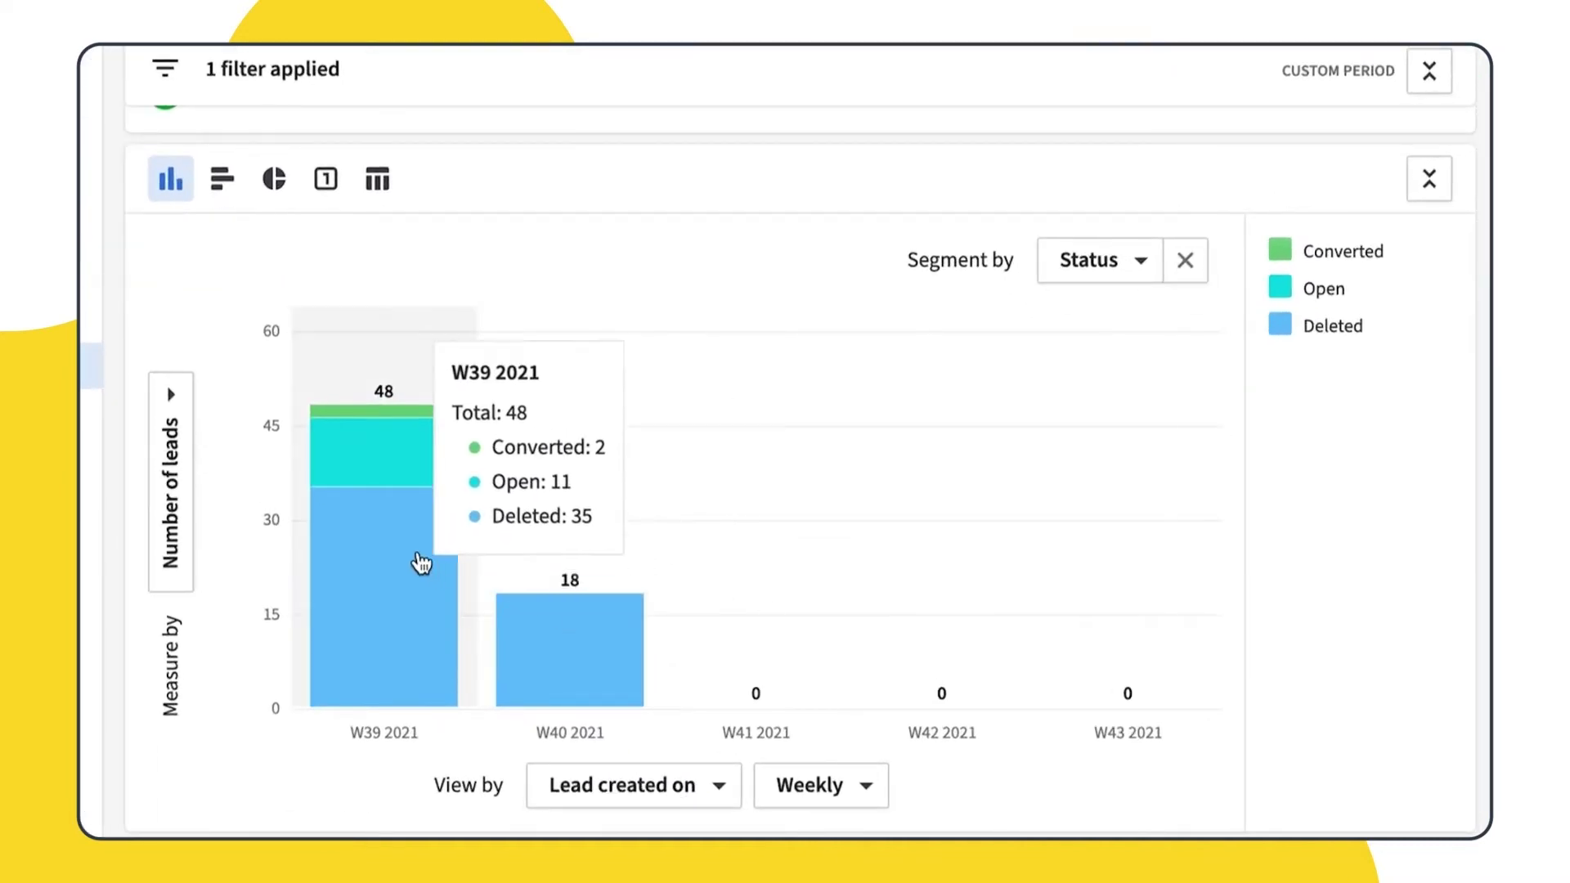
scroll(459, 471, up, 5)
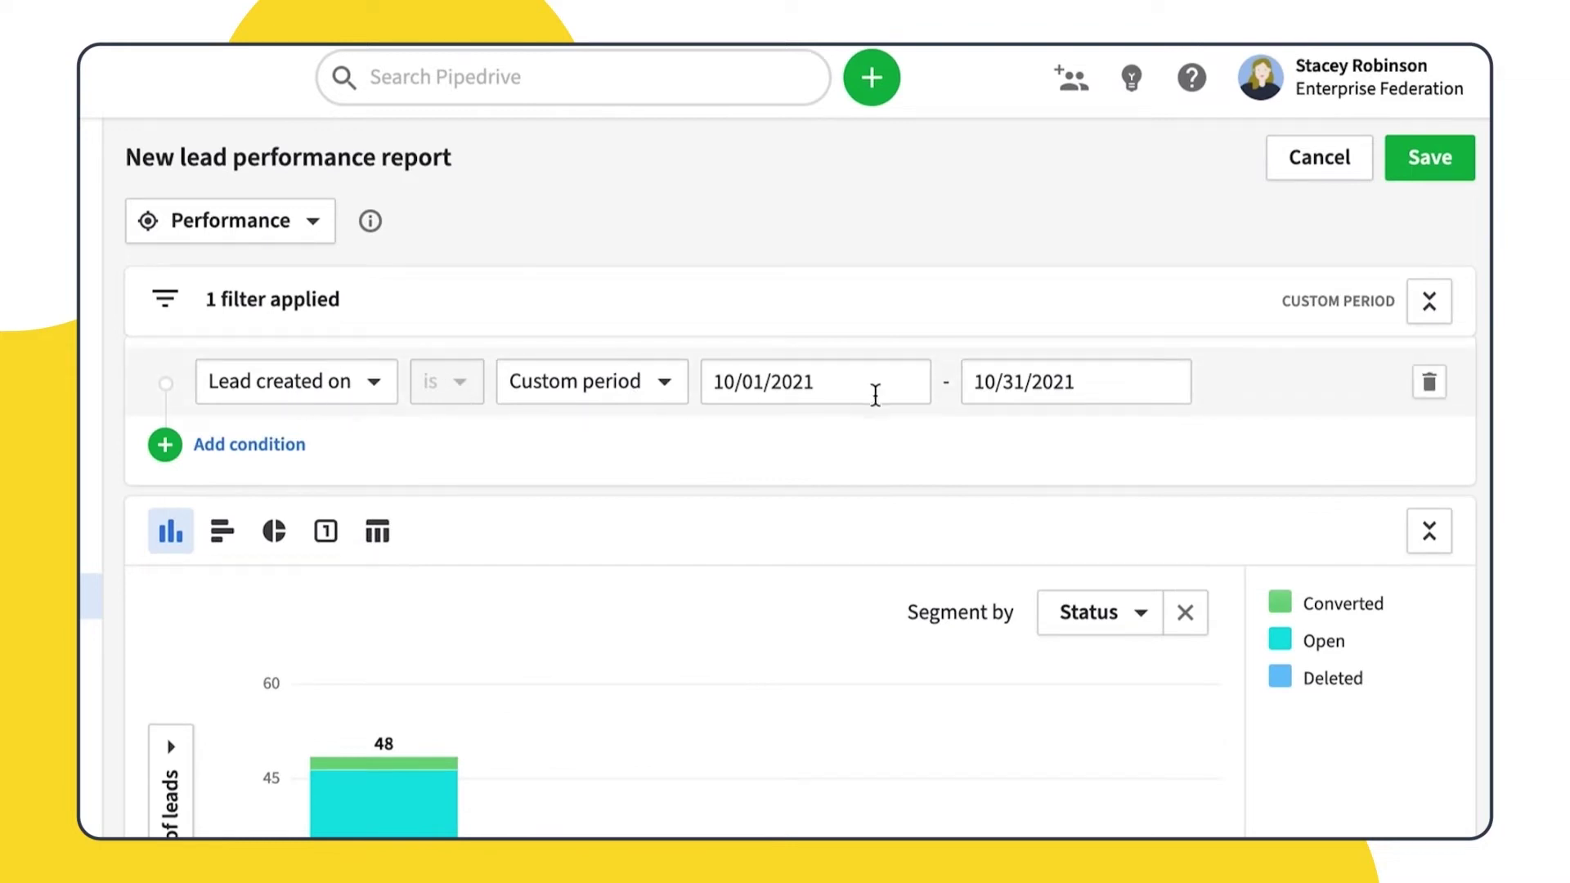
scroll(1052, 655, down, 5)
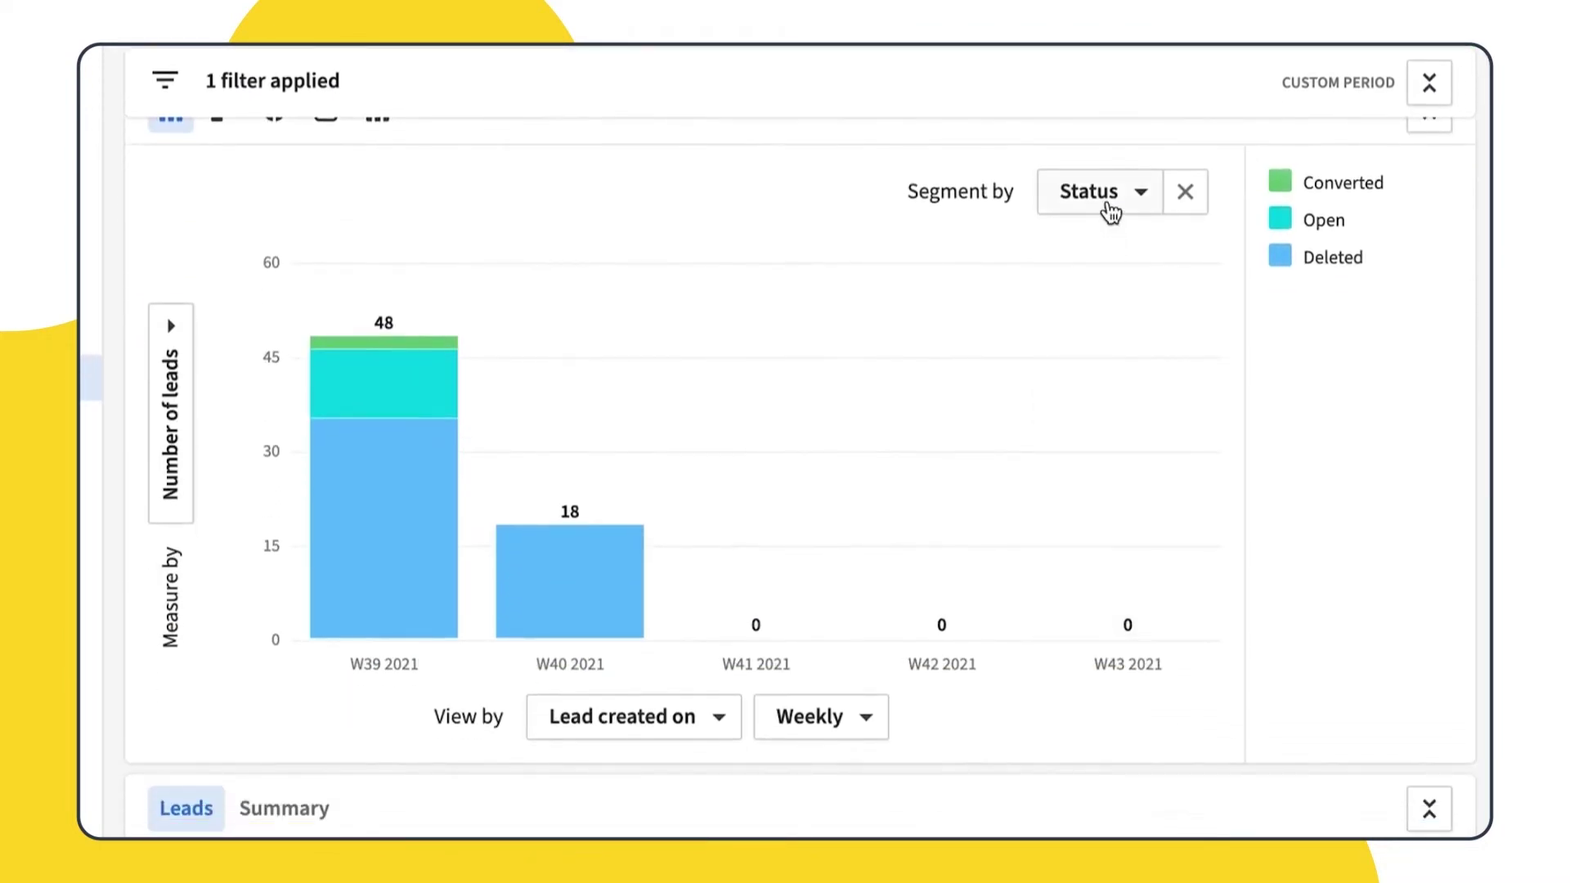
click(1105, 204)
click(1110, 211)
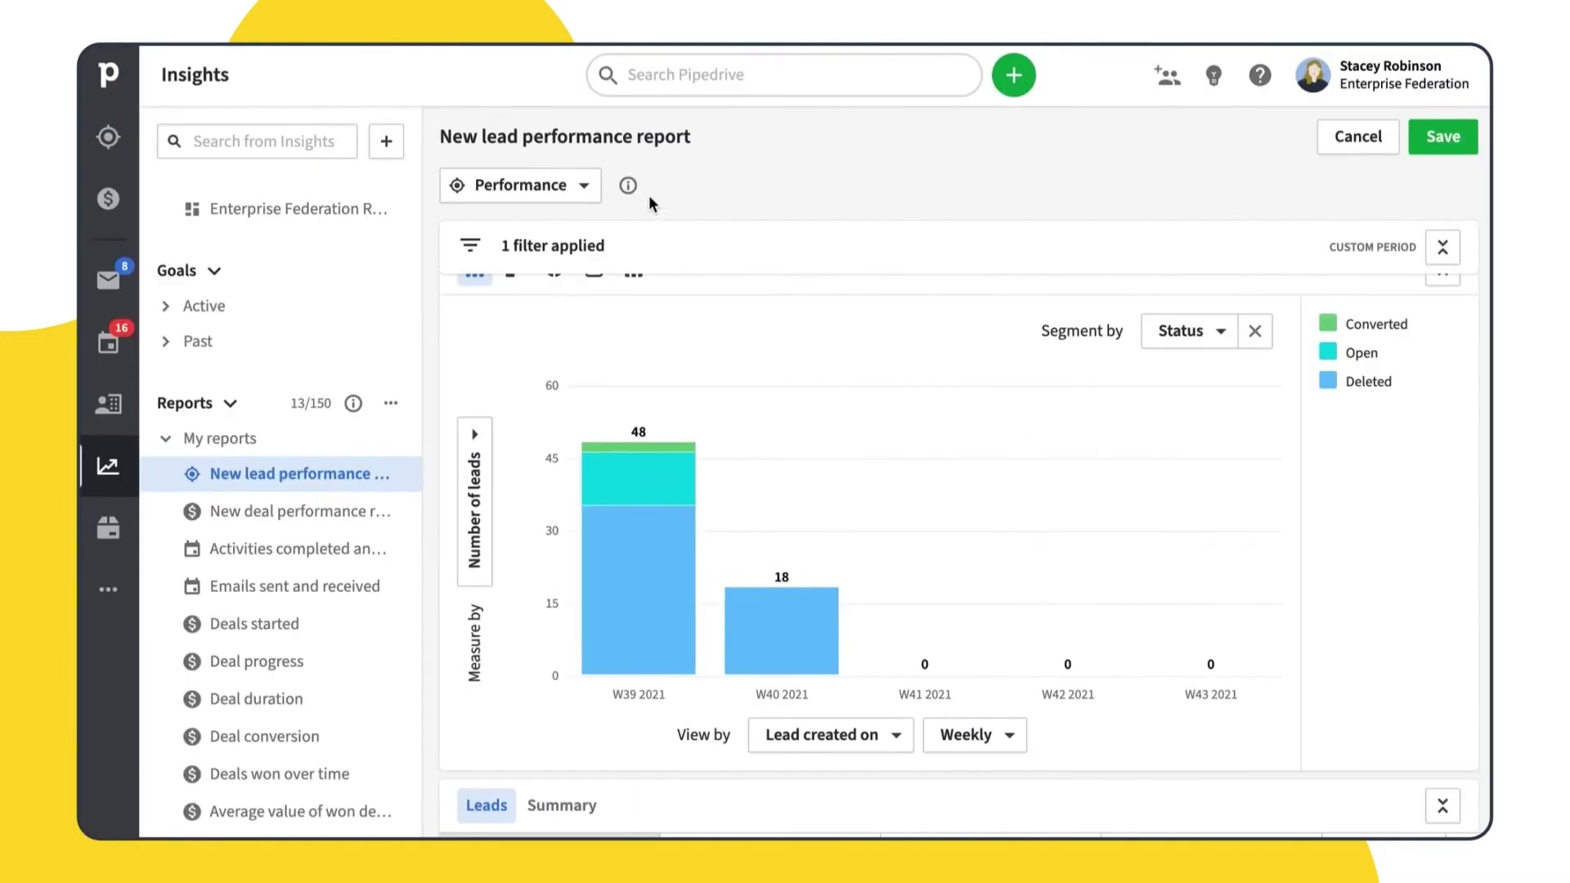
click(507, 184)
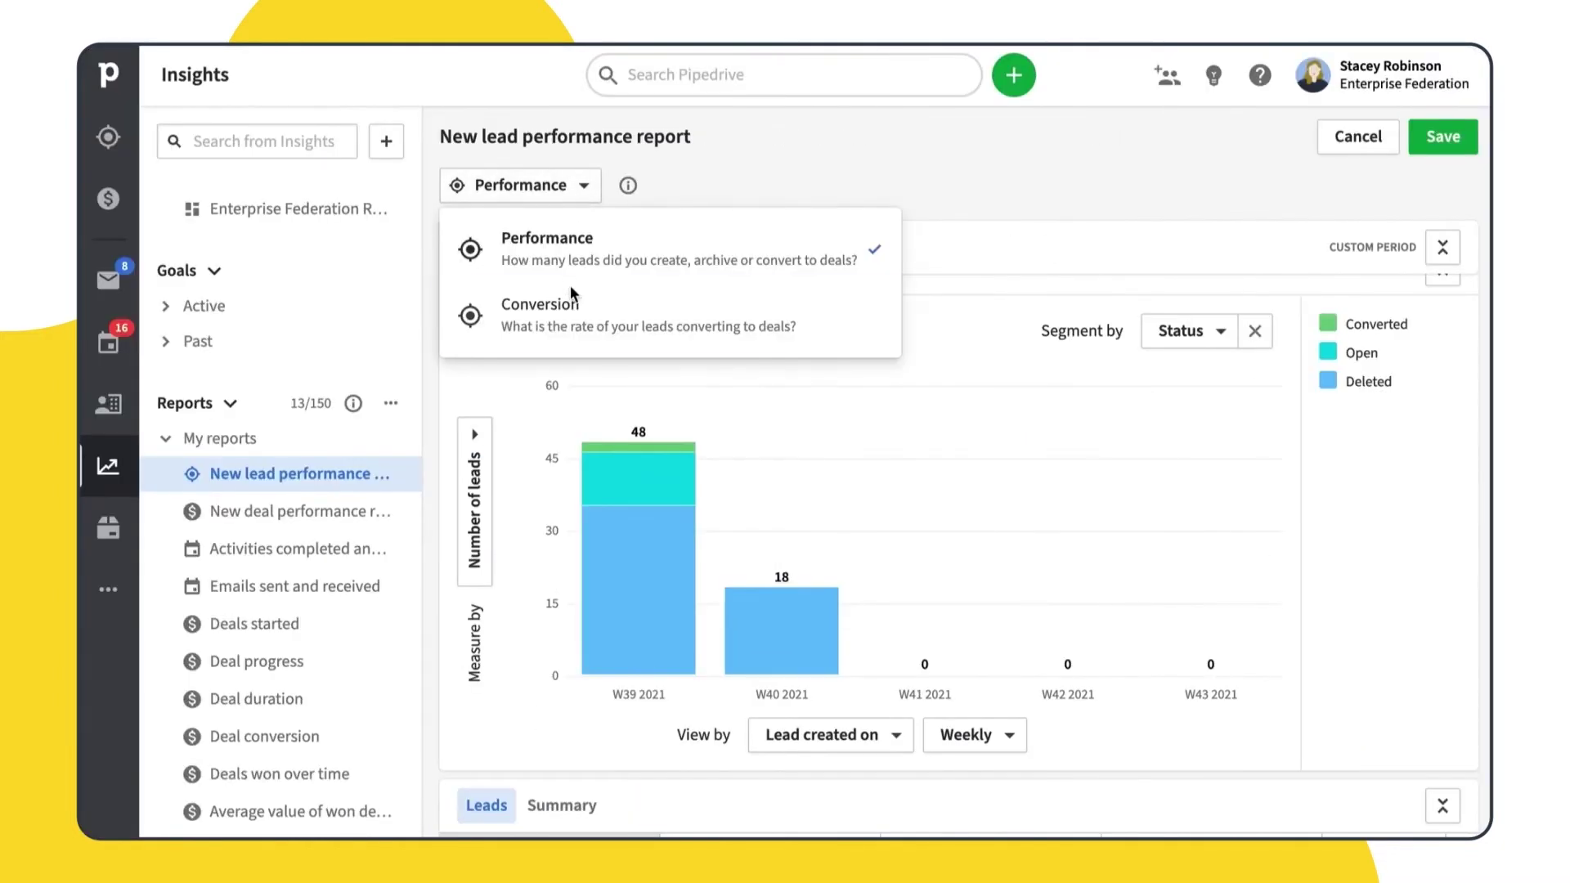
click(532, 304)
scroll(931, 503, down, 2)
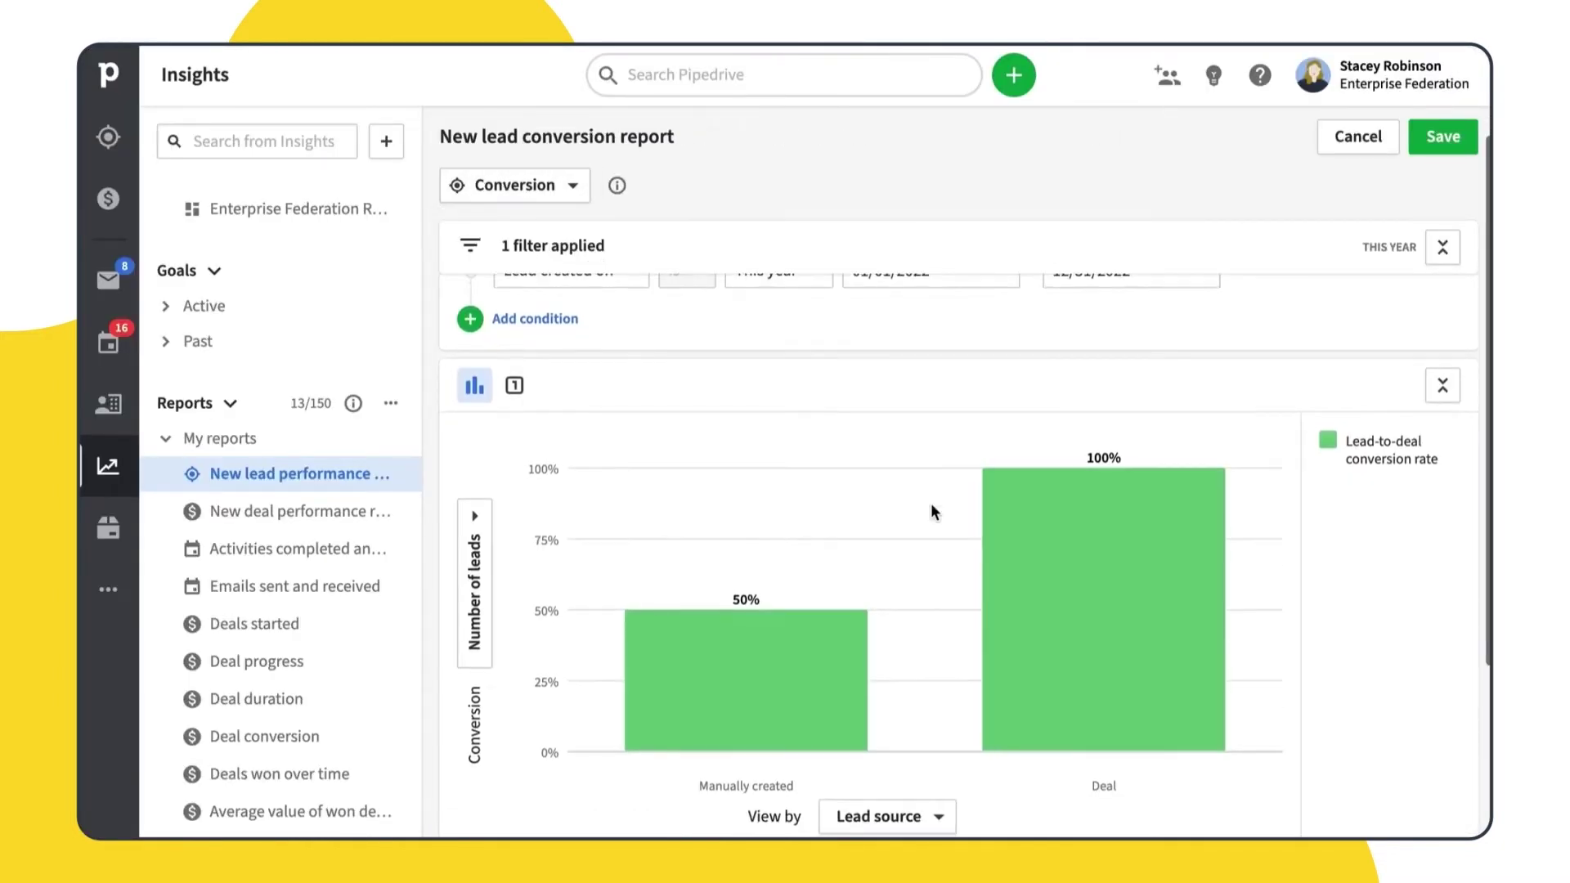
mouse_move(923, 638)
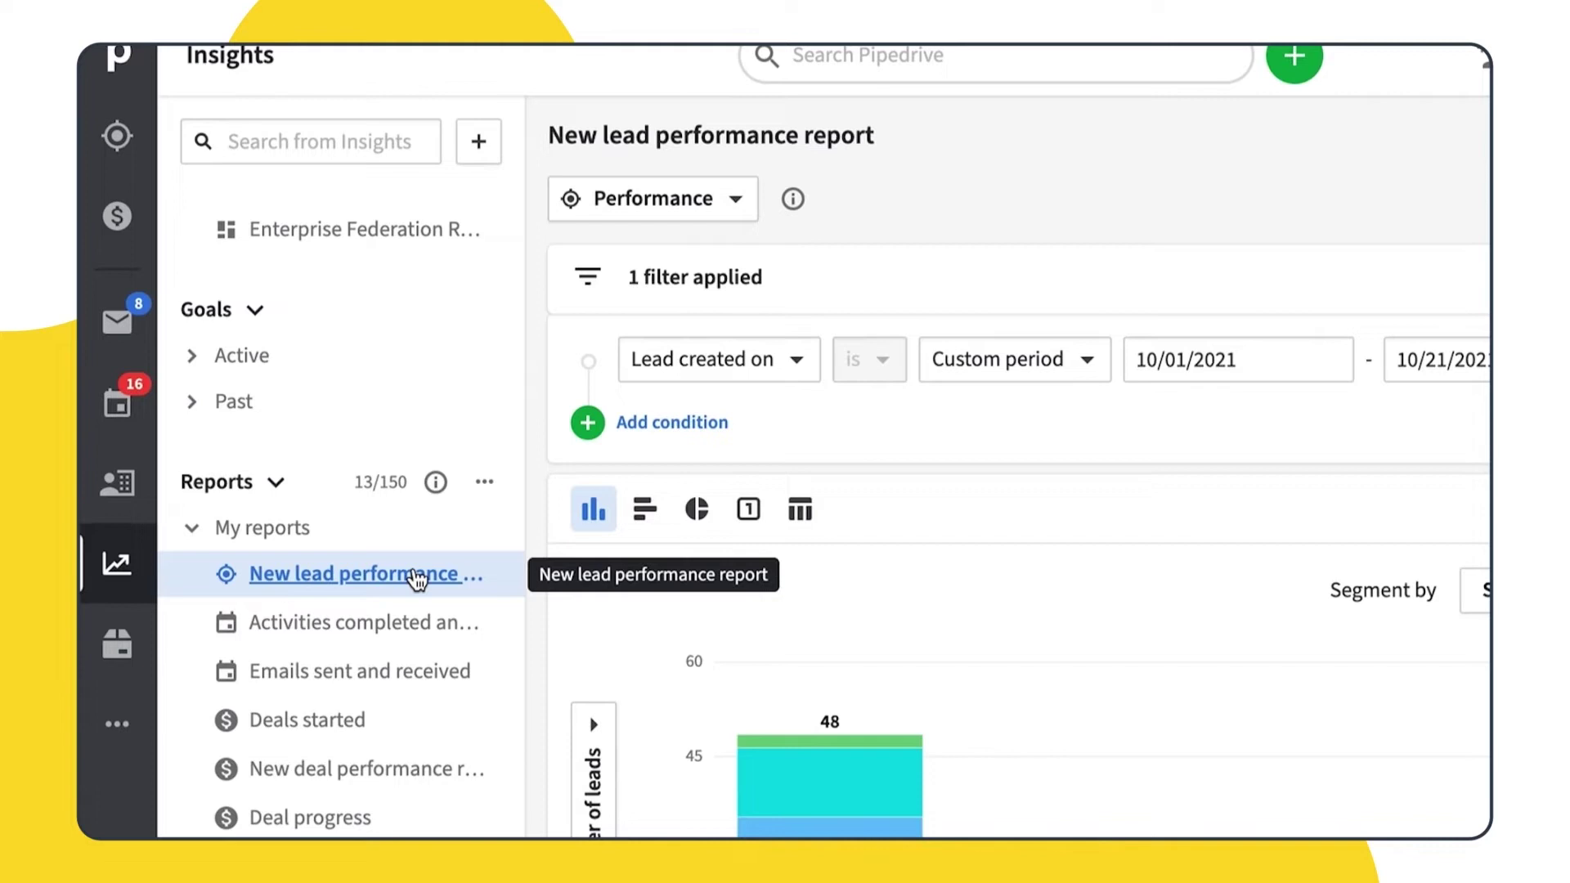
- Retitle the report 'Leads Performance - October 2021' and check the leads table below
triple_click(860, 139)
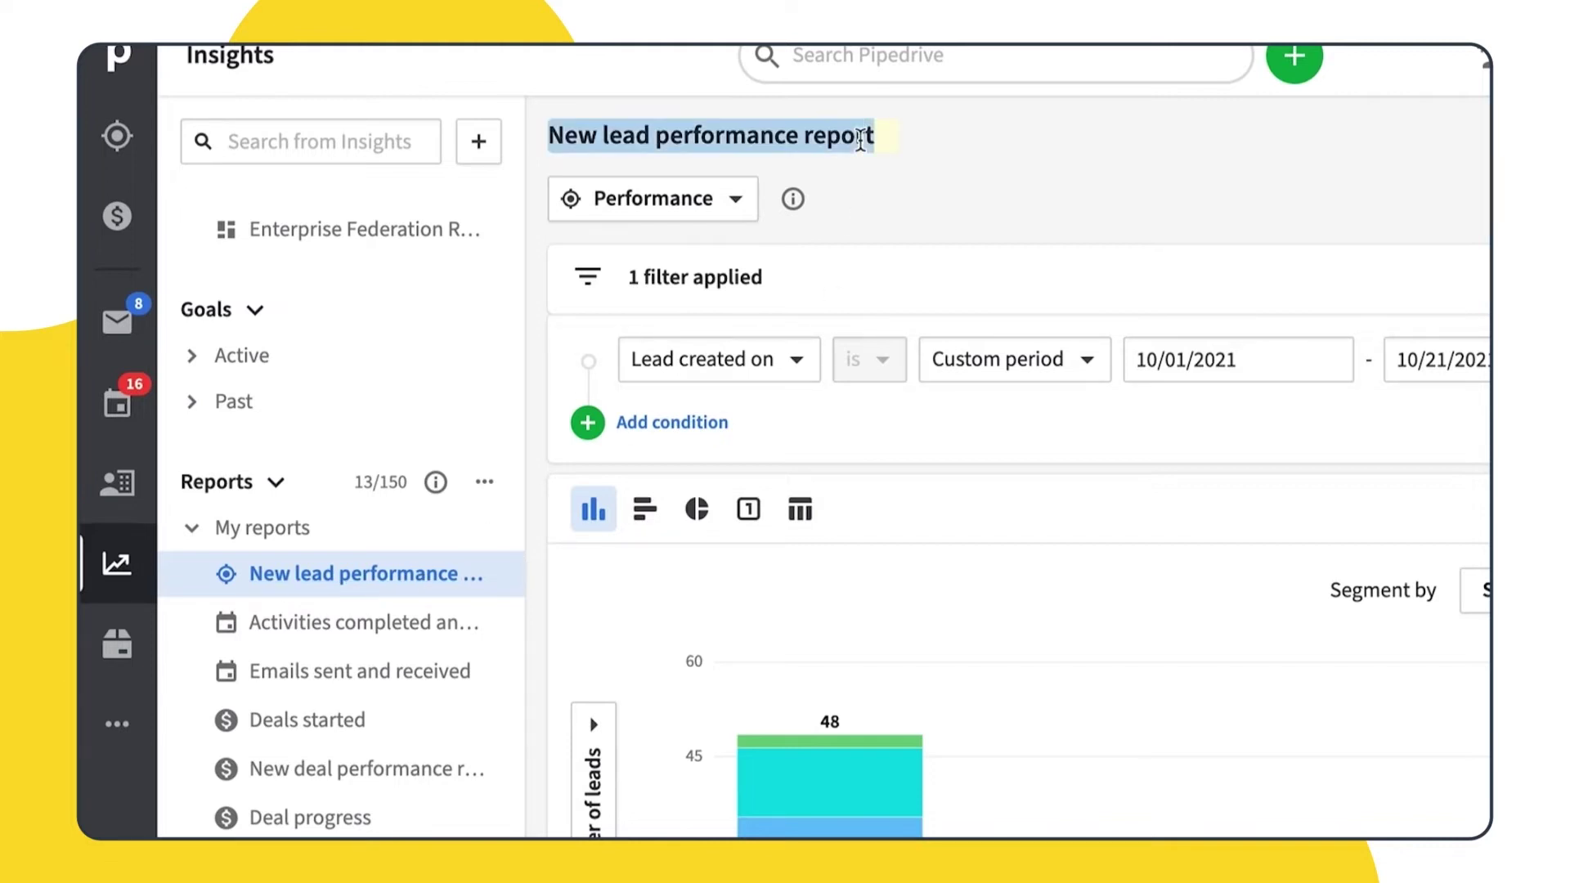
text(Leads Performance - October 2021)
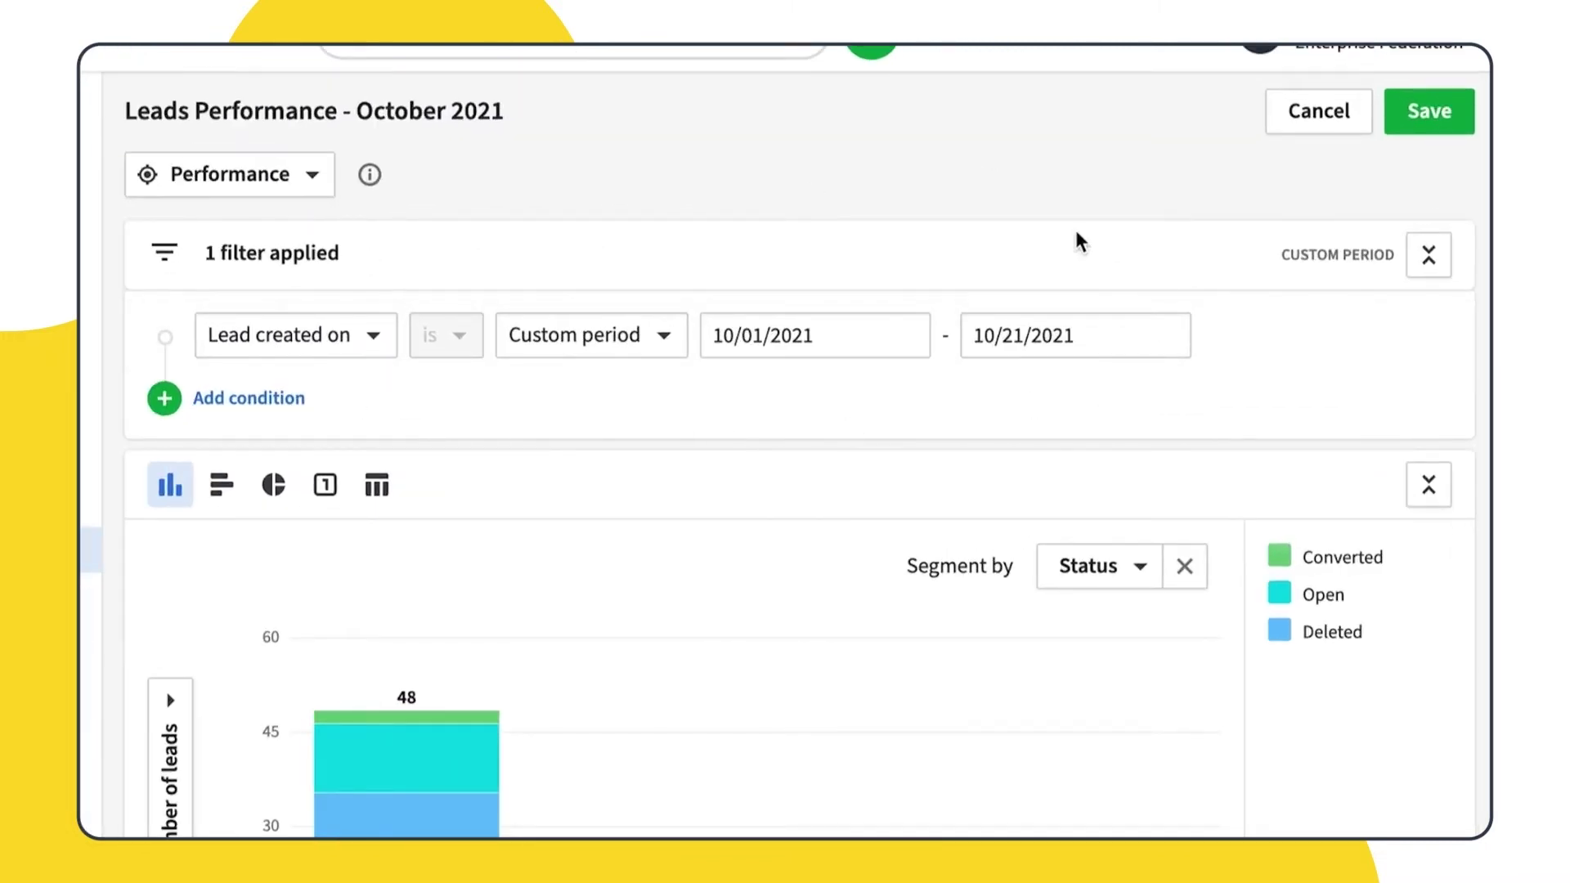
scroll(858, 806, down, 10)
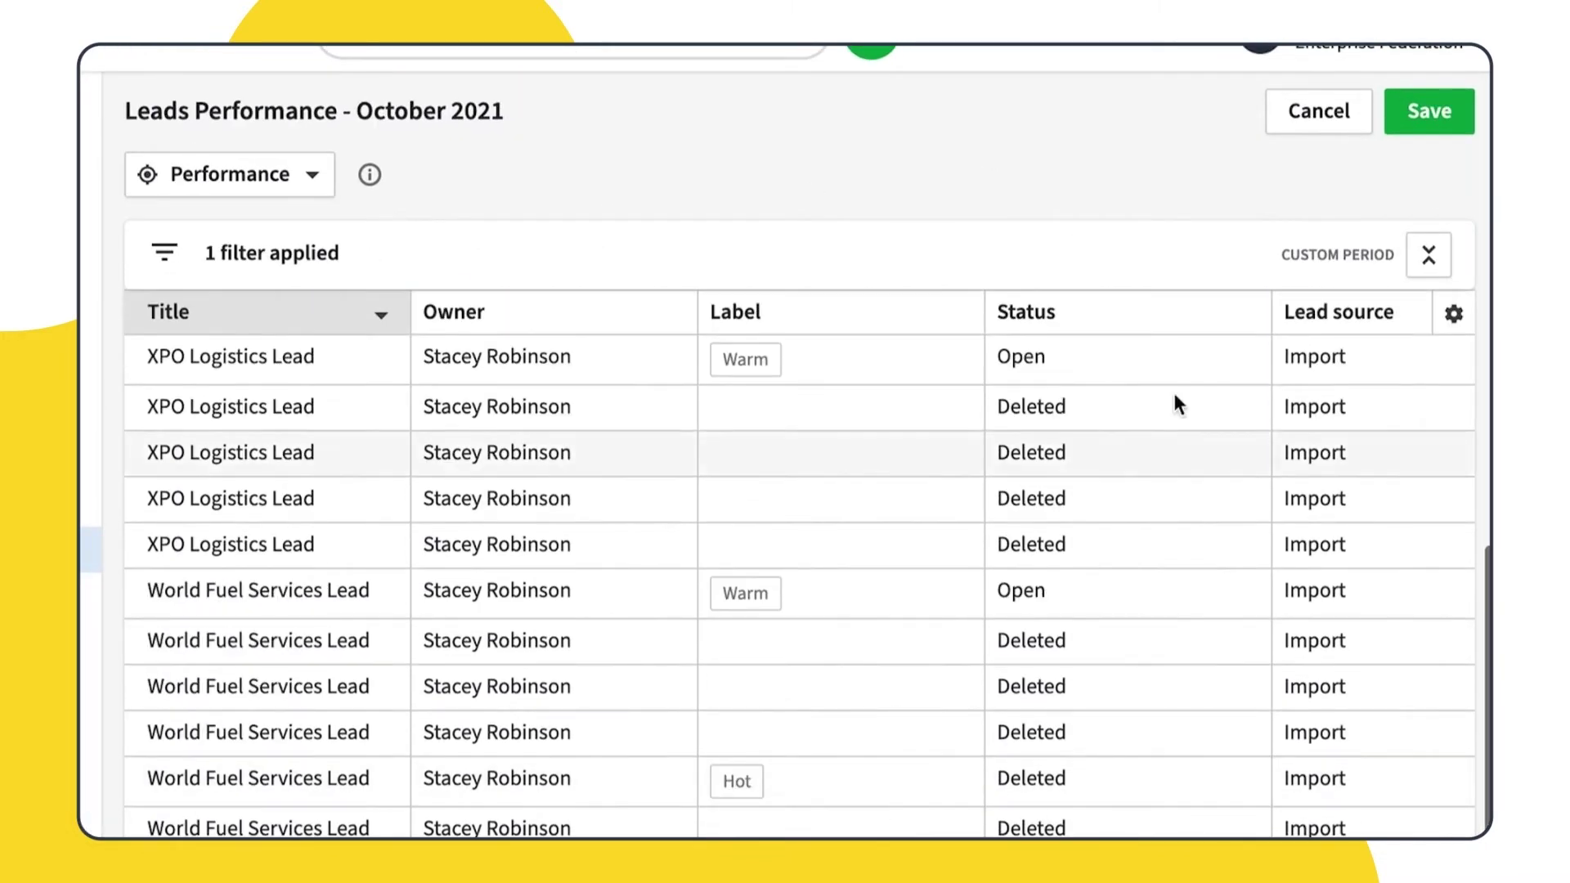
scroll(1051, 704, up, 10)
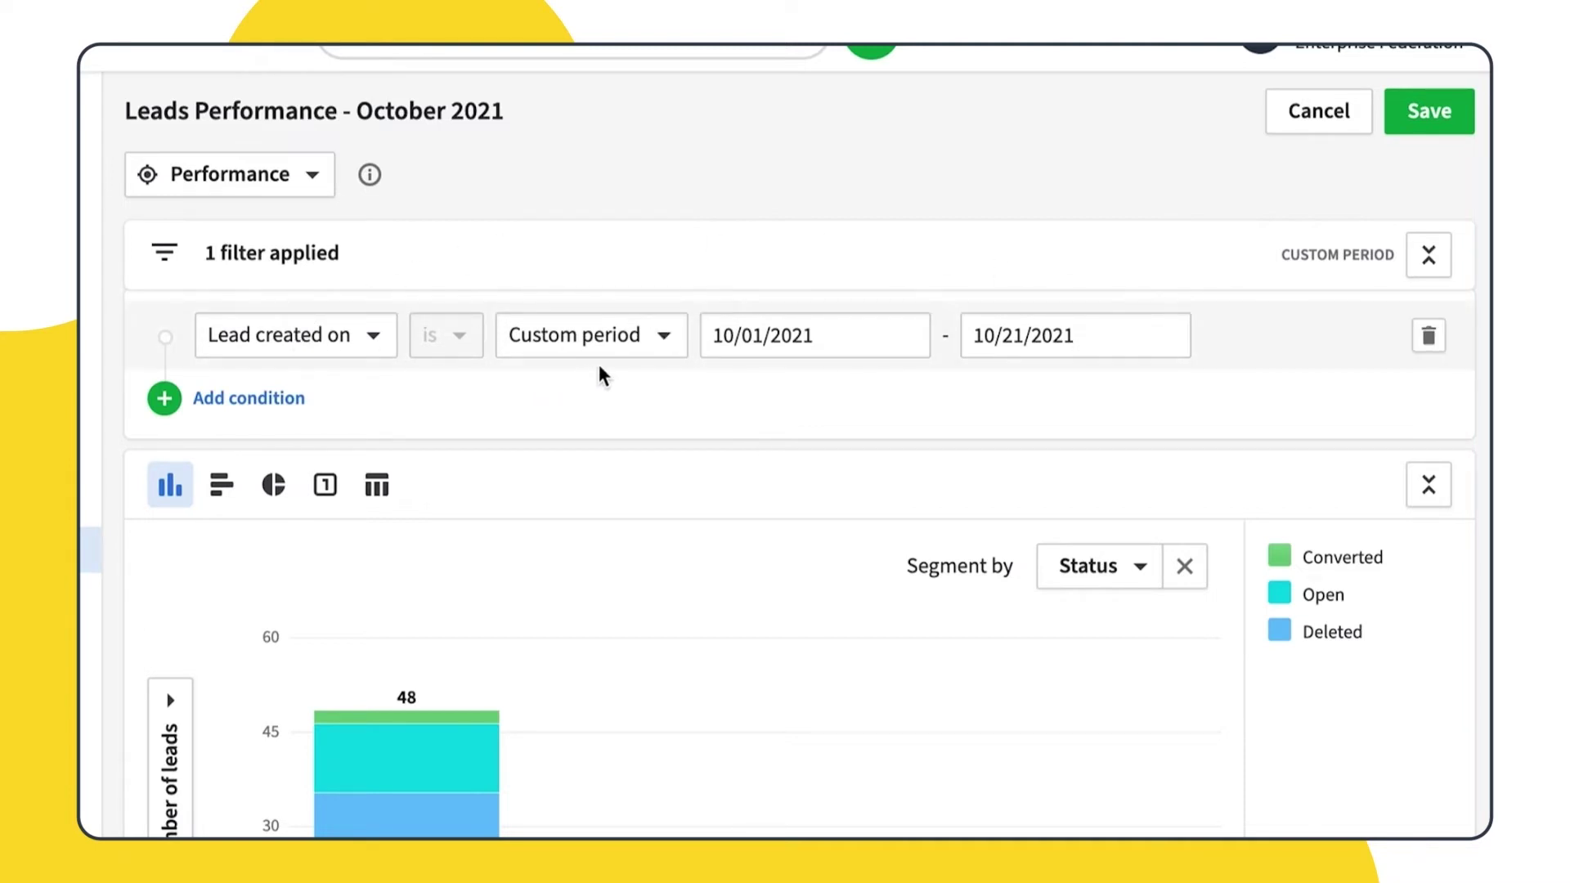
- Add an Owner filter condition limiting the report to one chosen user
click(282, 401)
scroll(319, 654, down, 5)
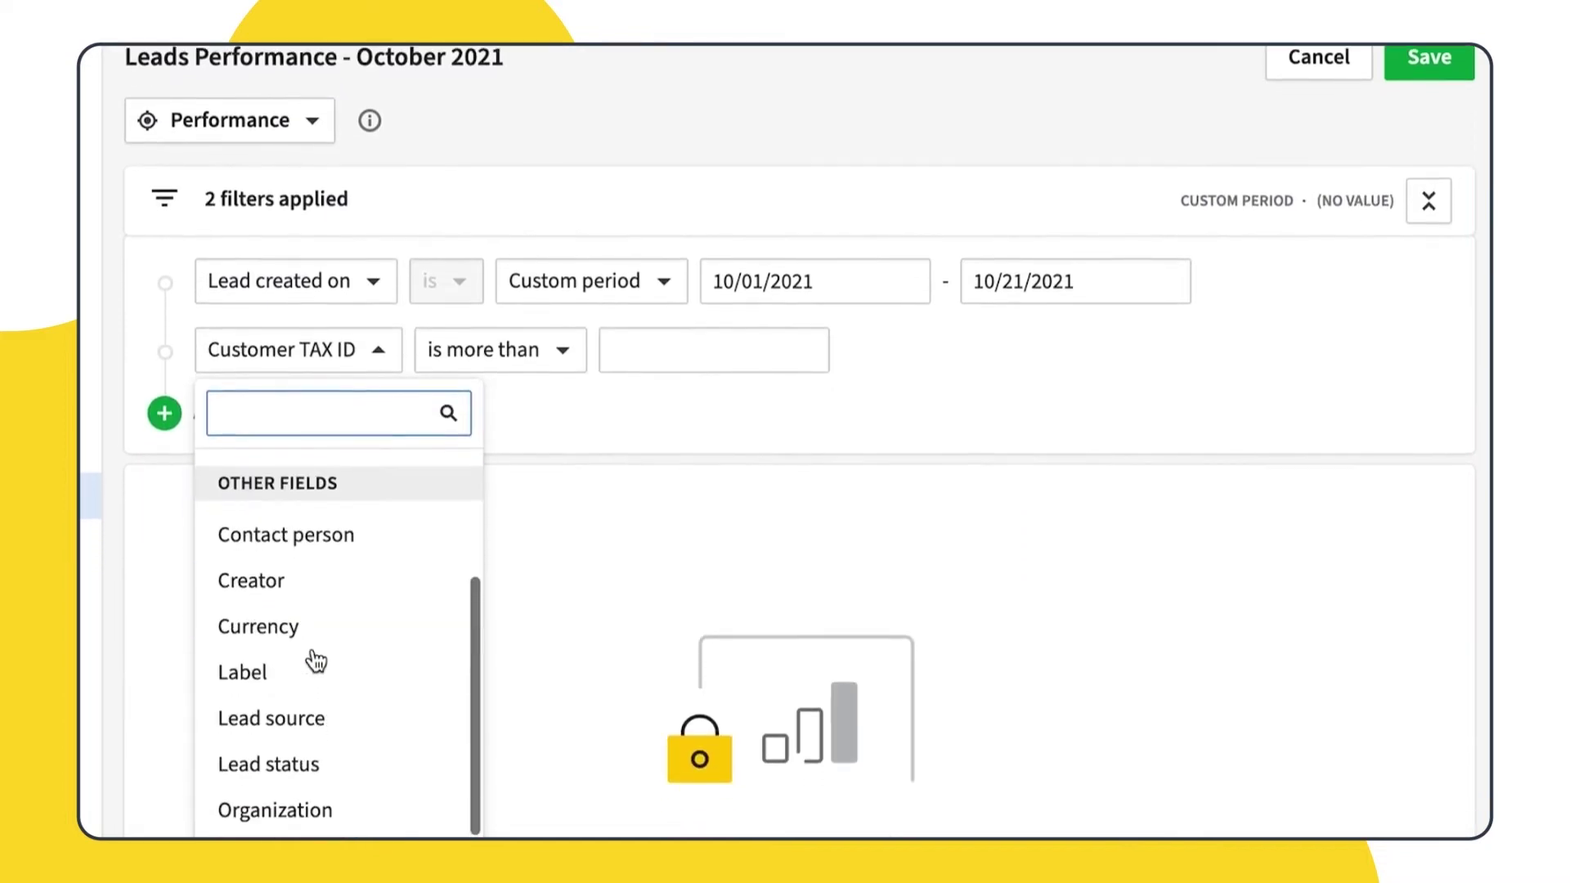
scroll(359, 605, down, 2)
click(364, 690)
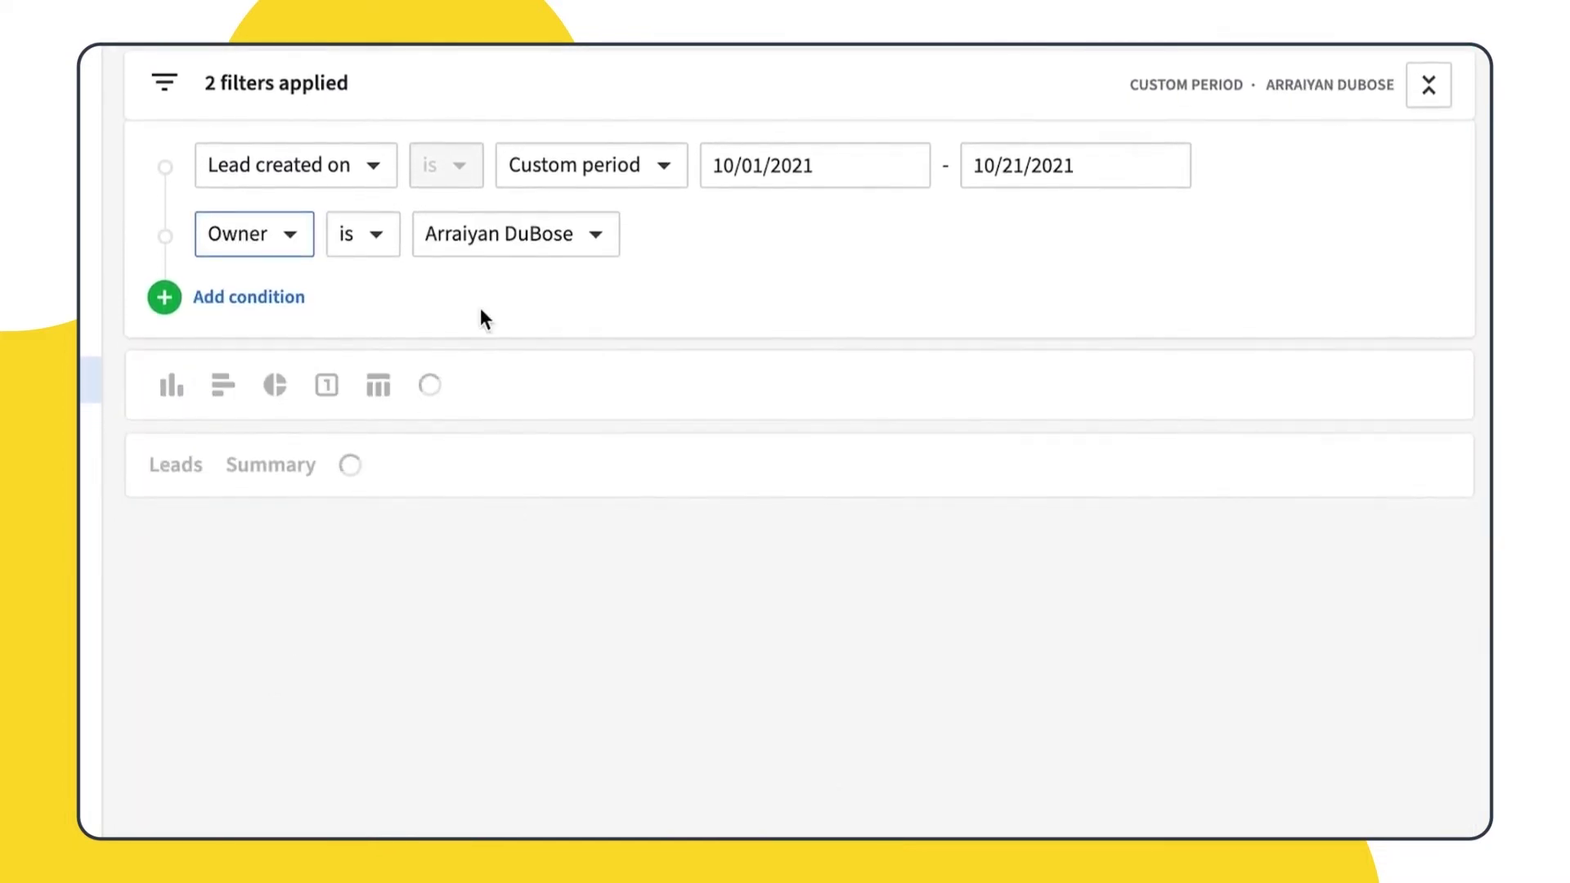
click(549, 242)
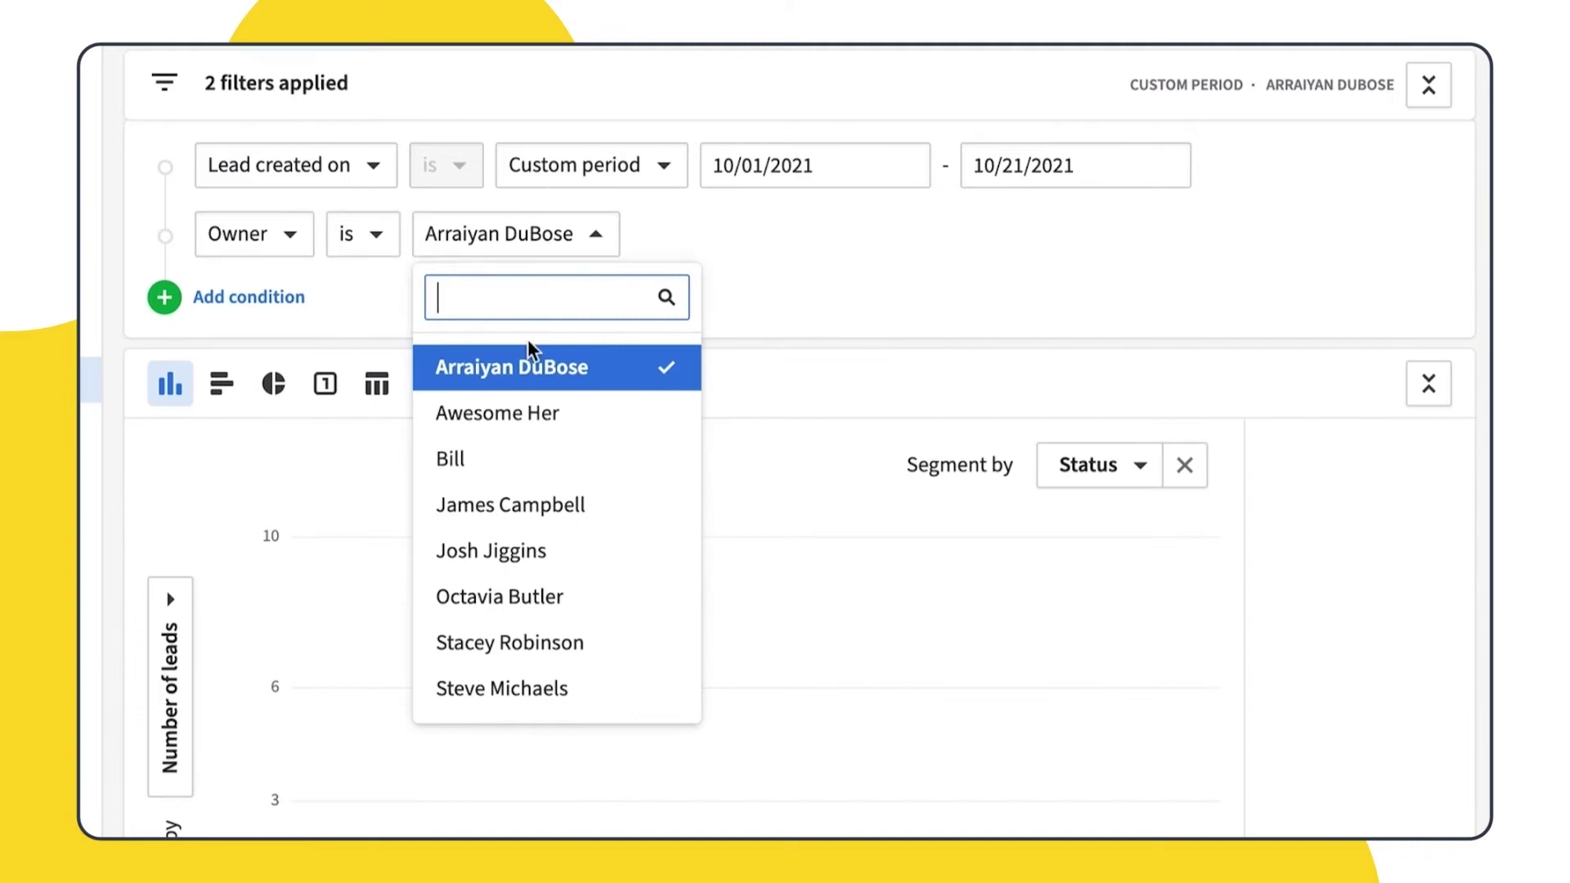
click(537, 646)
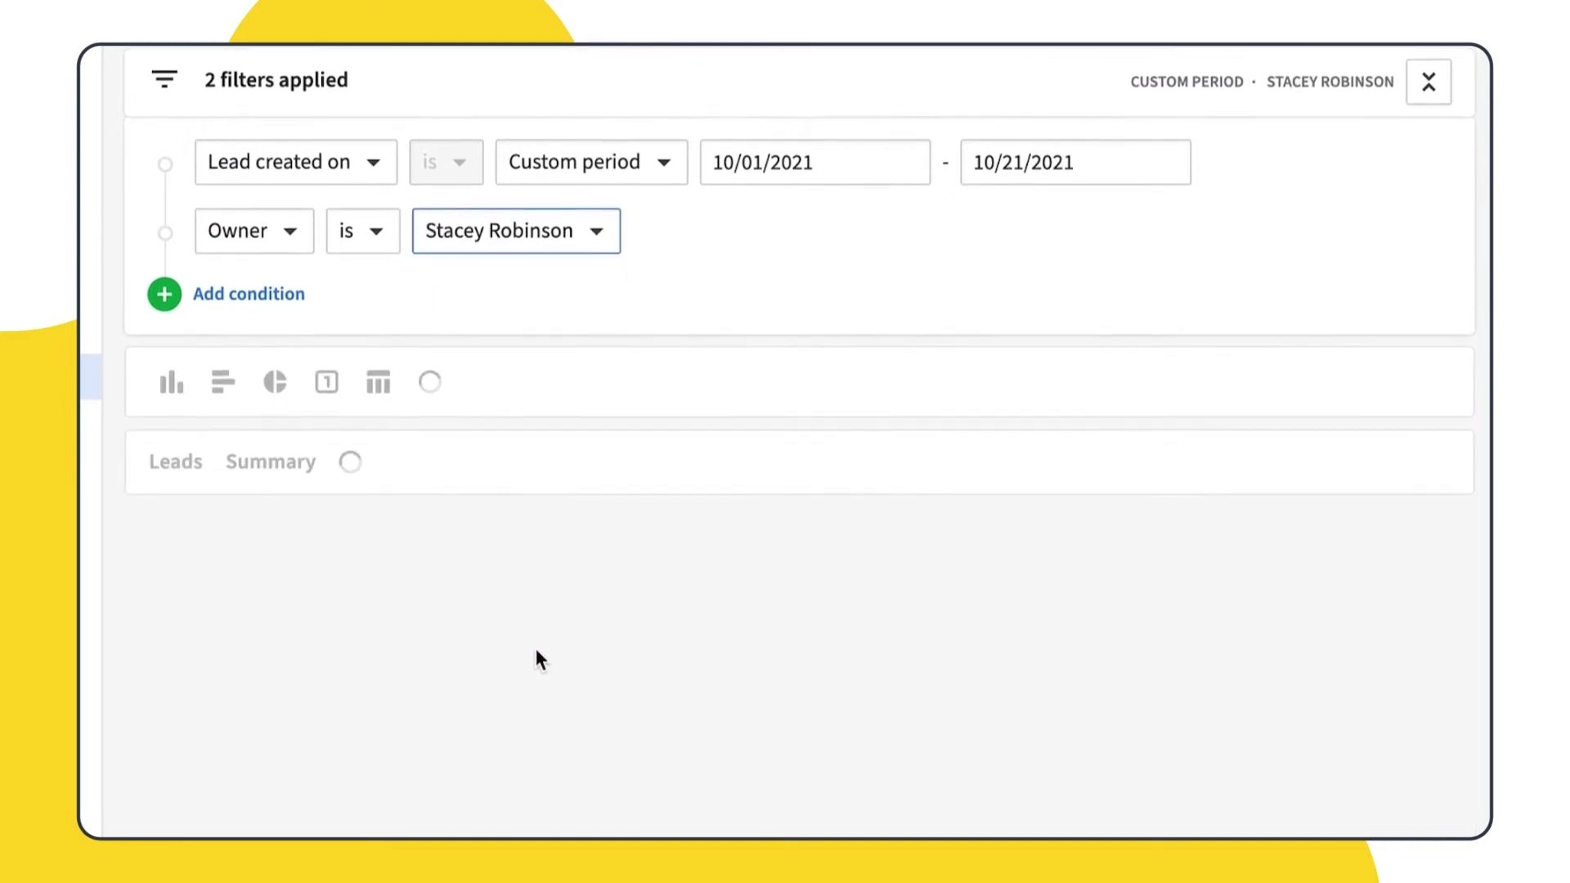
scroll(536, 646, down, 2)
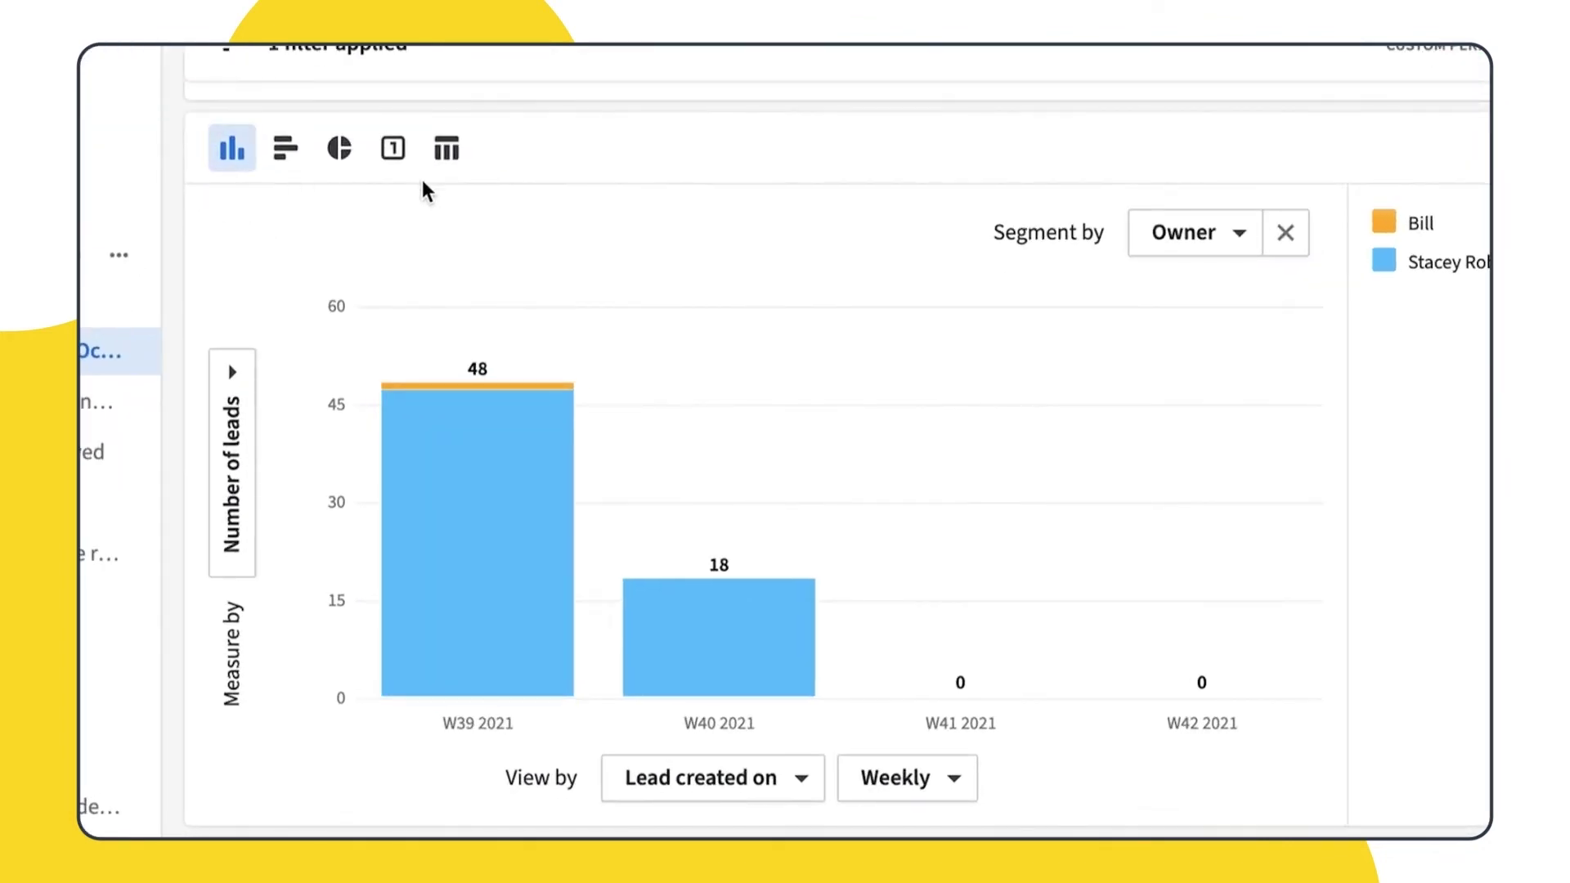
- Preview the leads chart as horizontal bars, a pie chart, and a single-number total
click(284, 166)
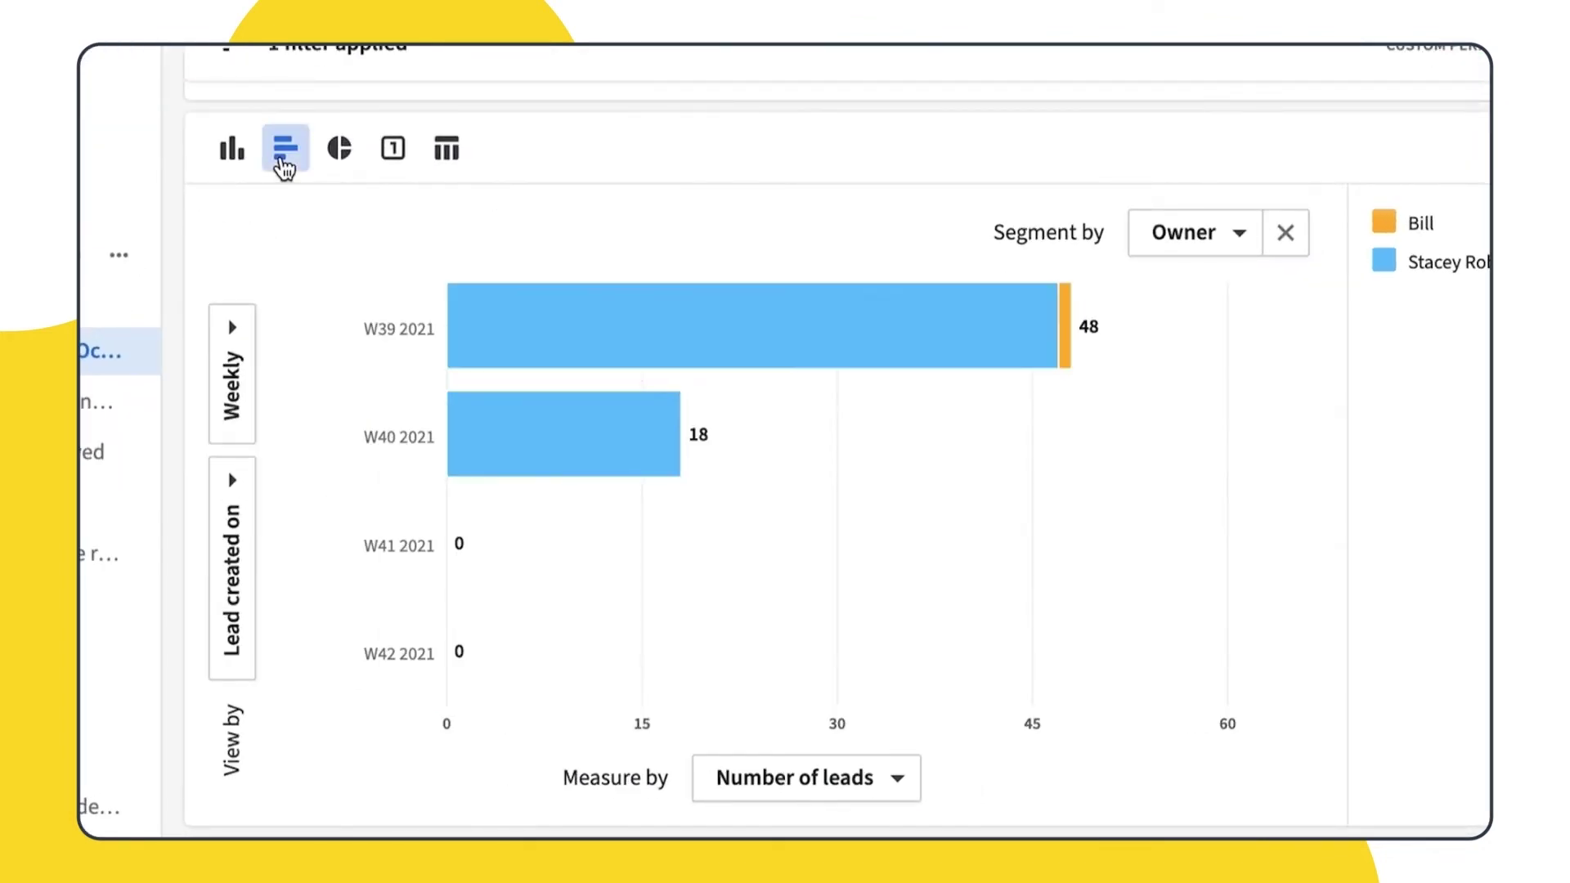
click(327, 162)
scroll(385, 308, down, 2)
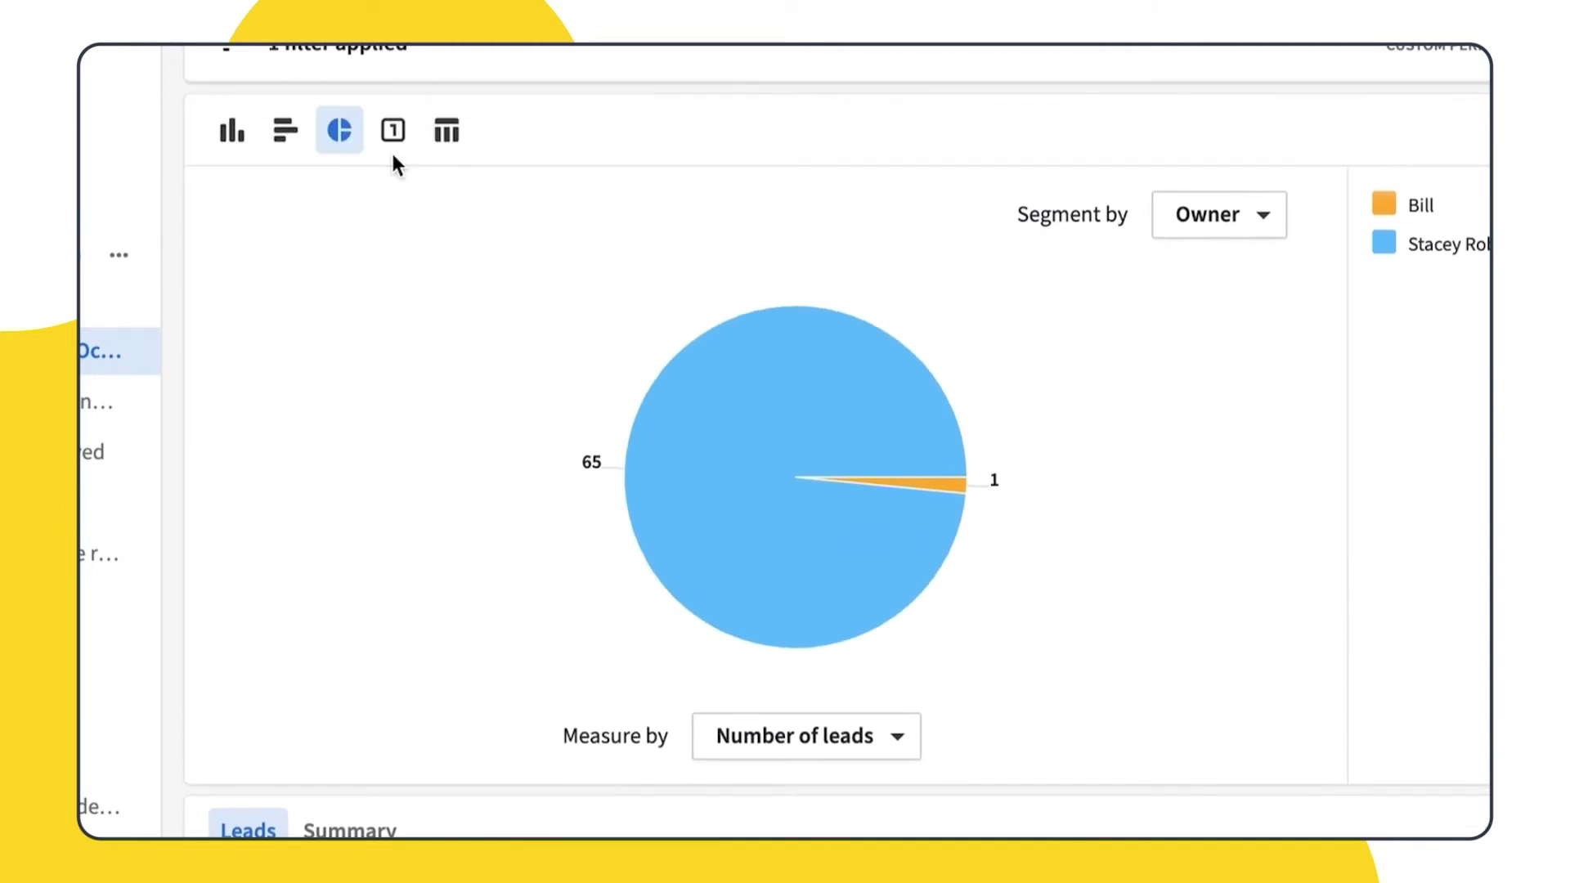
click(393, 131)
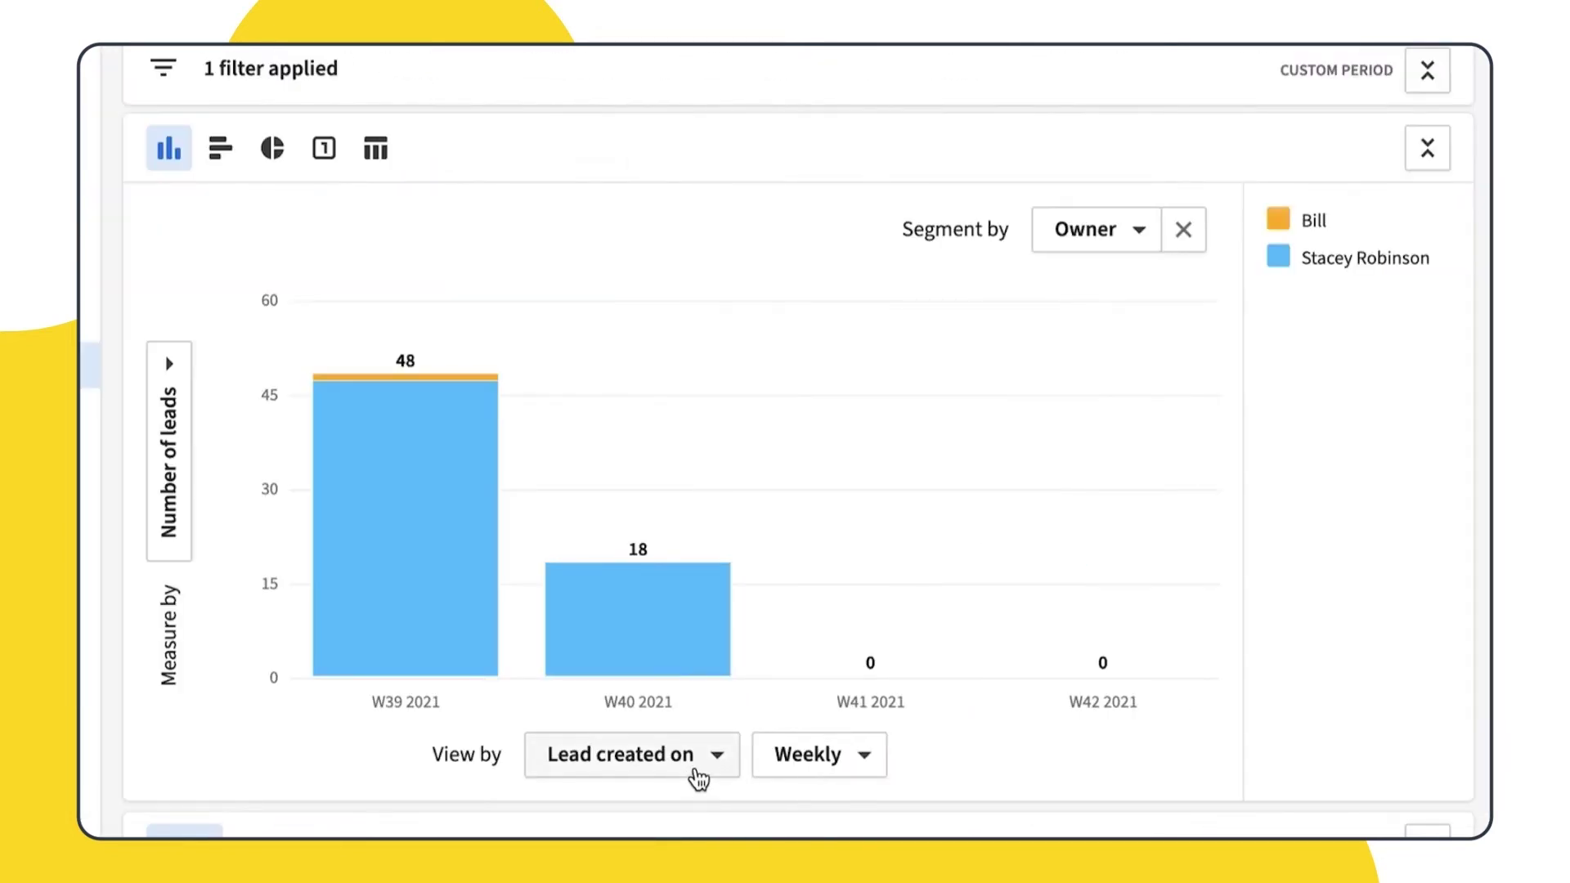
- Review the time grouping, measure and segment-by lists without changing them, then scroll to the leads table
click(805, 764)
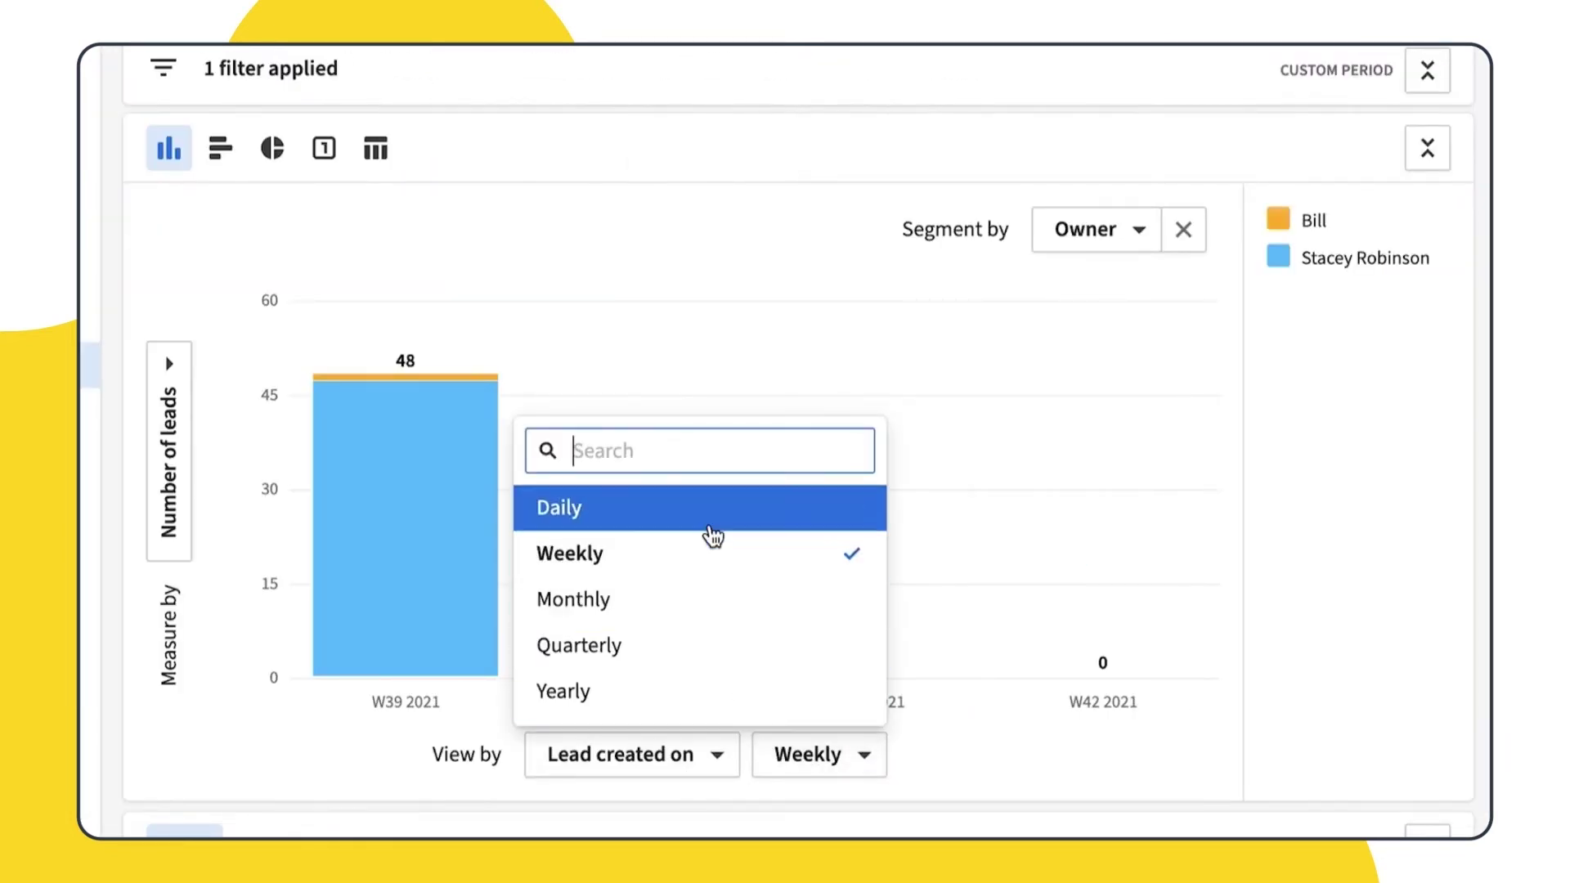
click(967, 775)
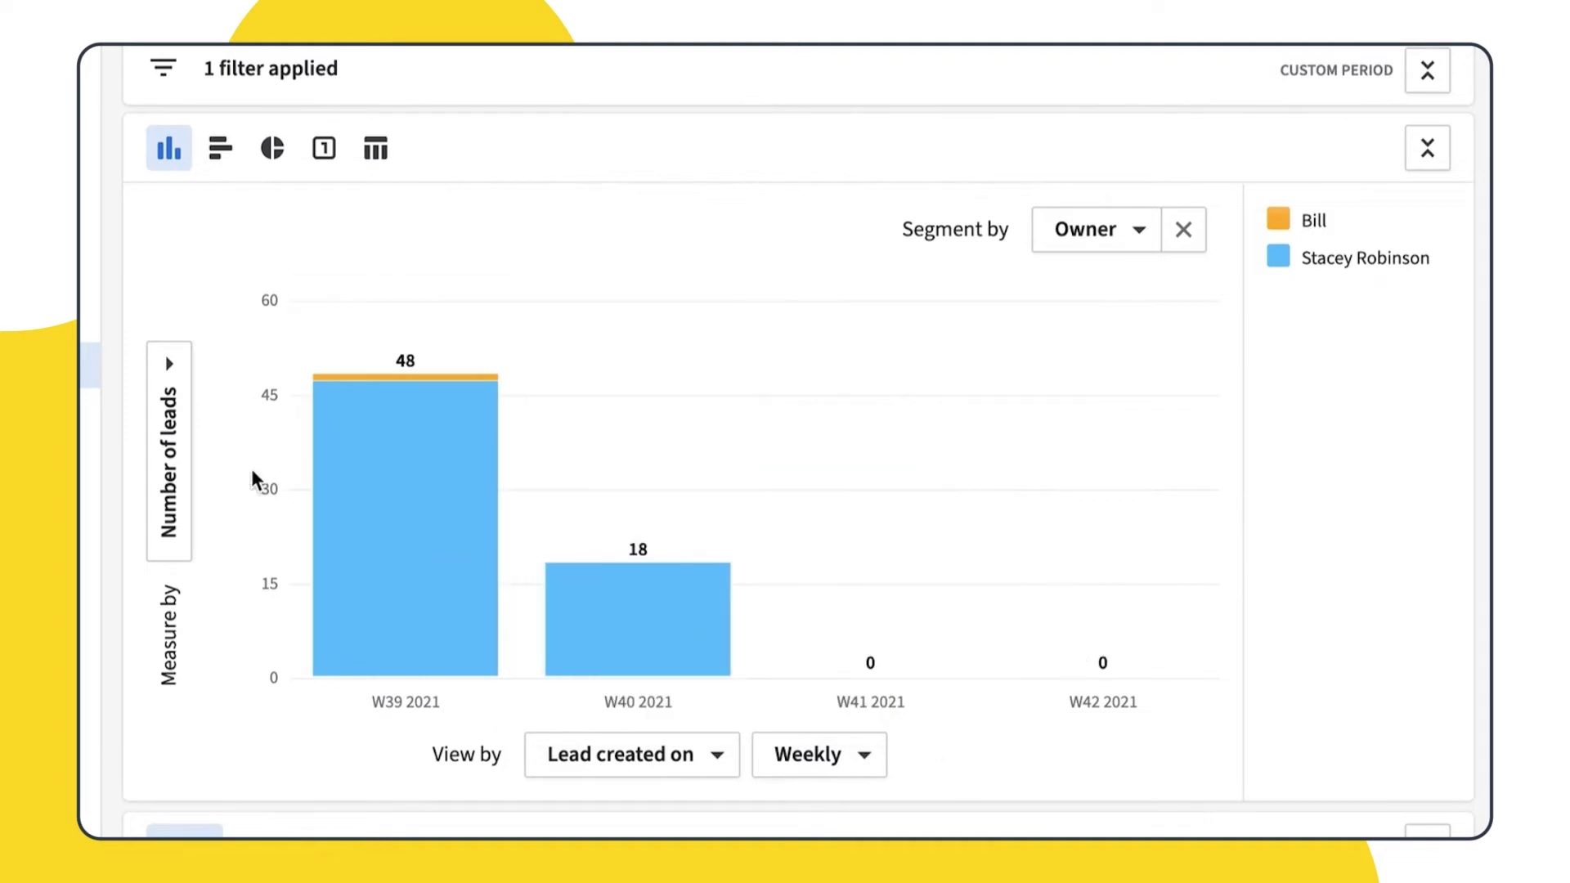
click(168, 494)
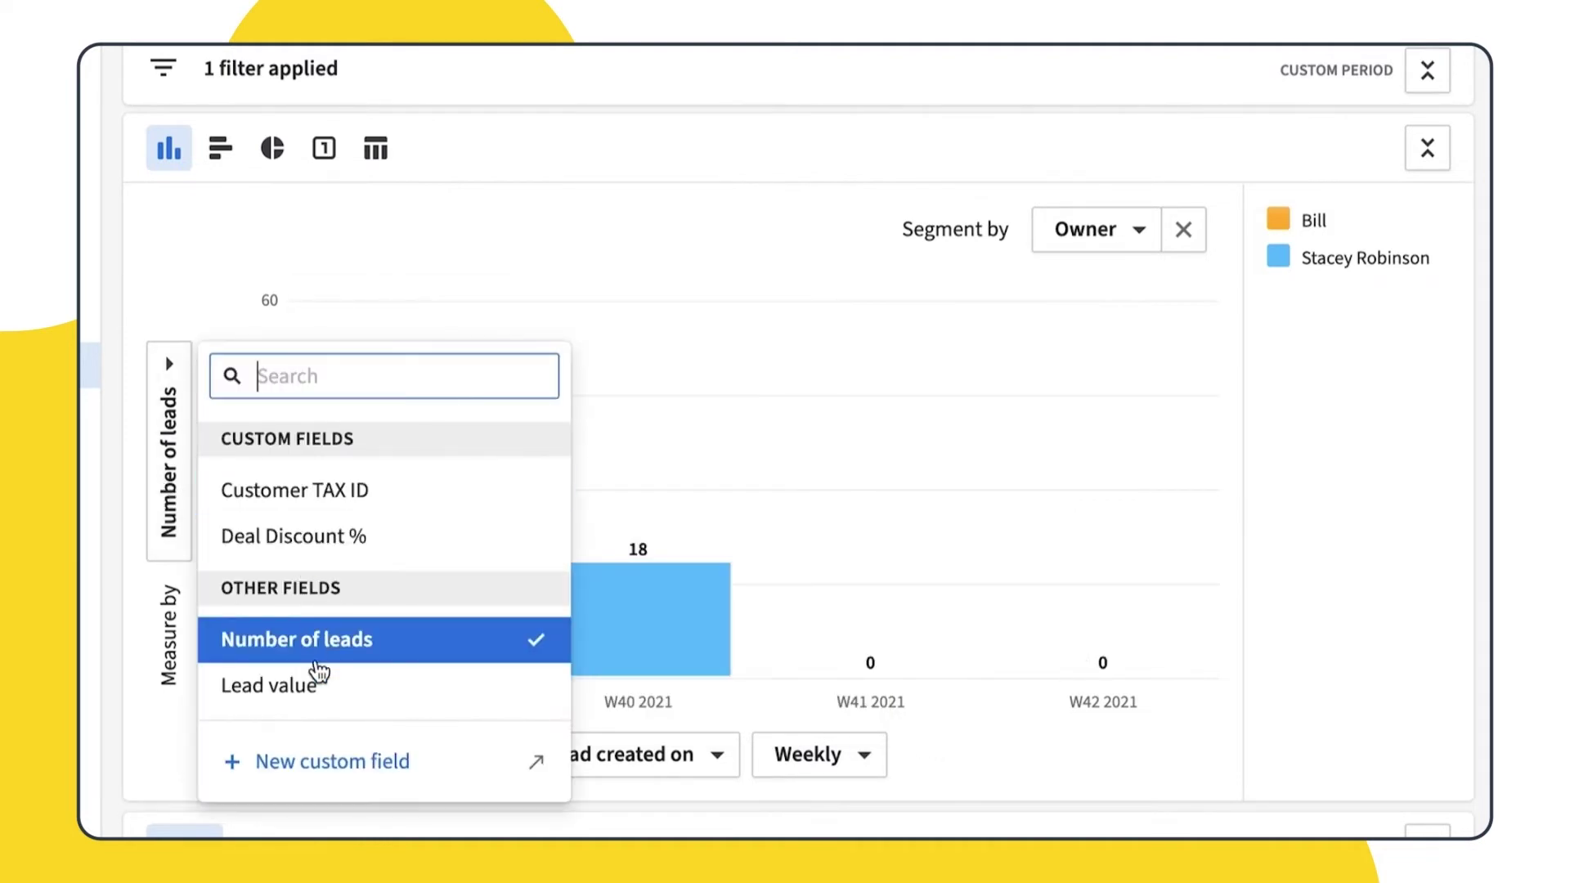
click(178, 535)
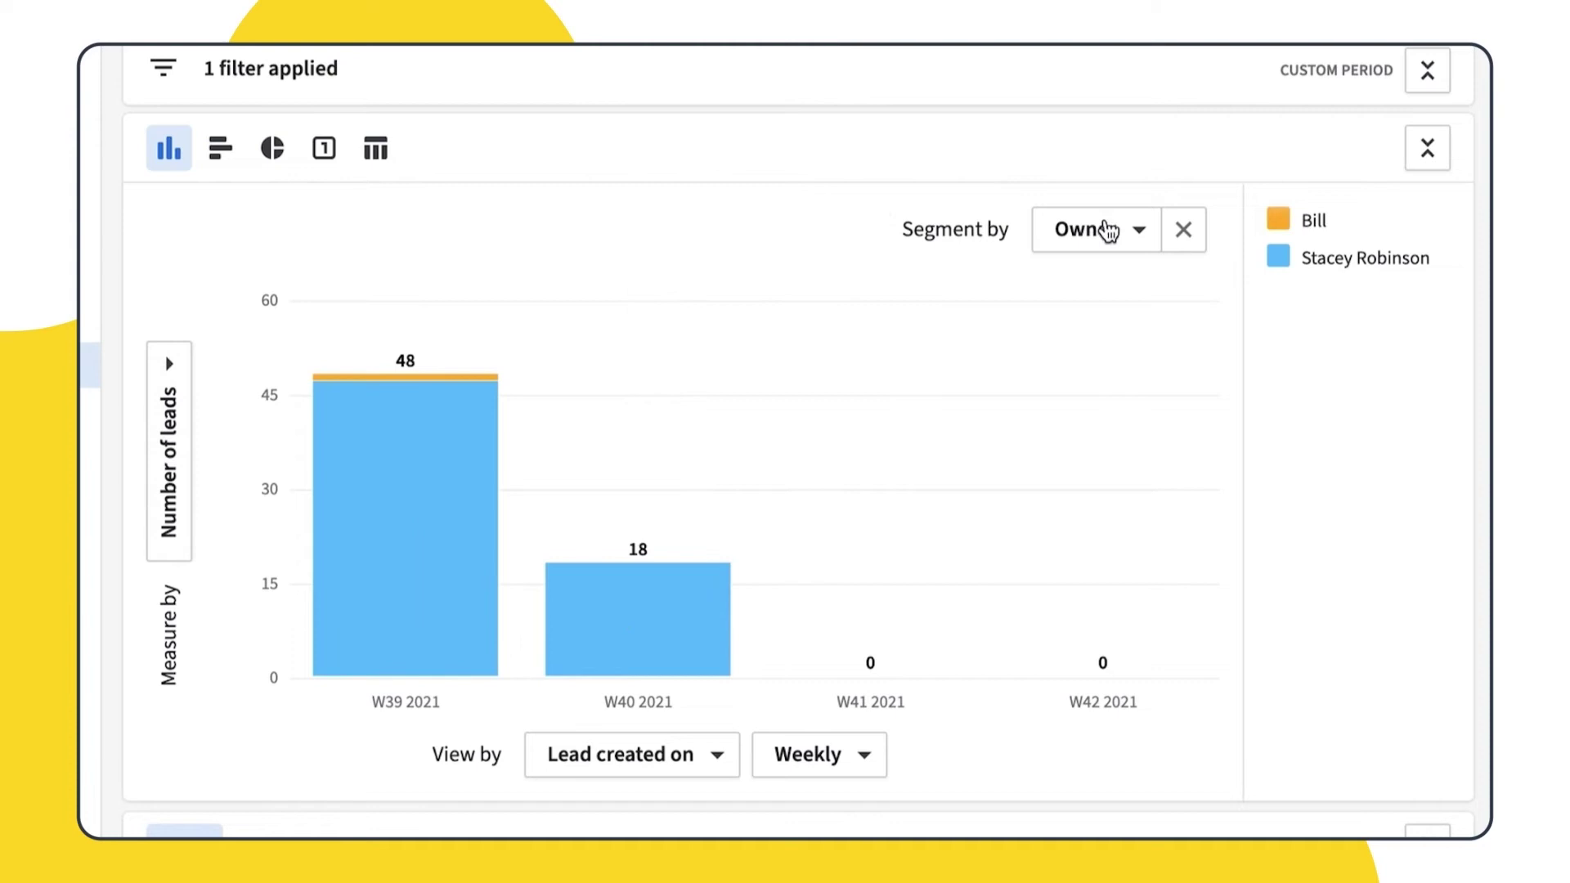
click(1104, 233)
scroll(992, 713, down, 2)
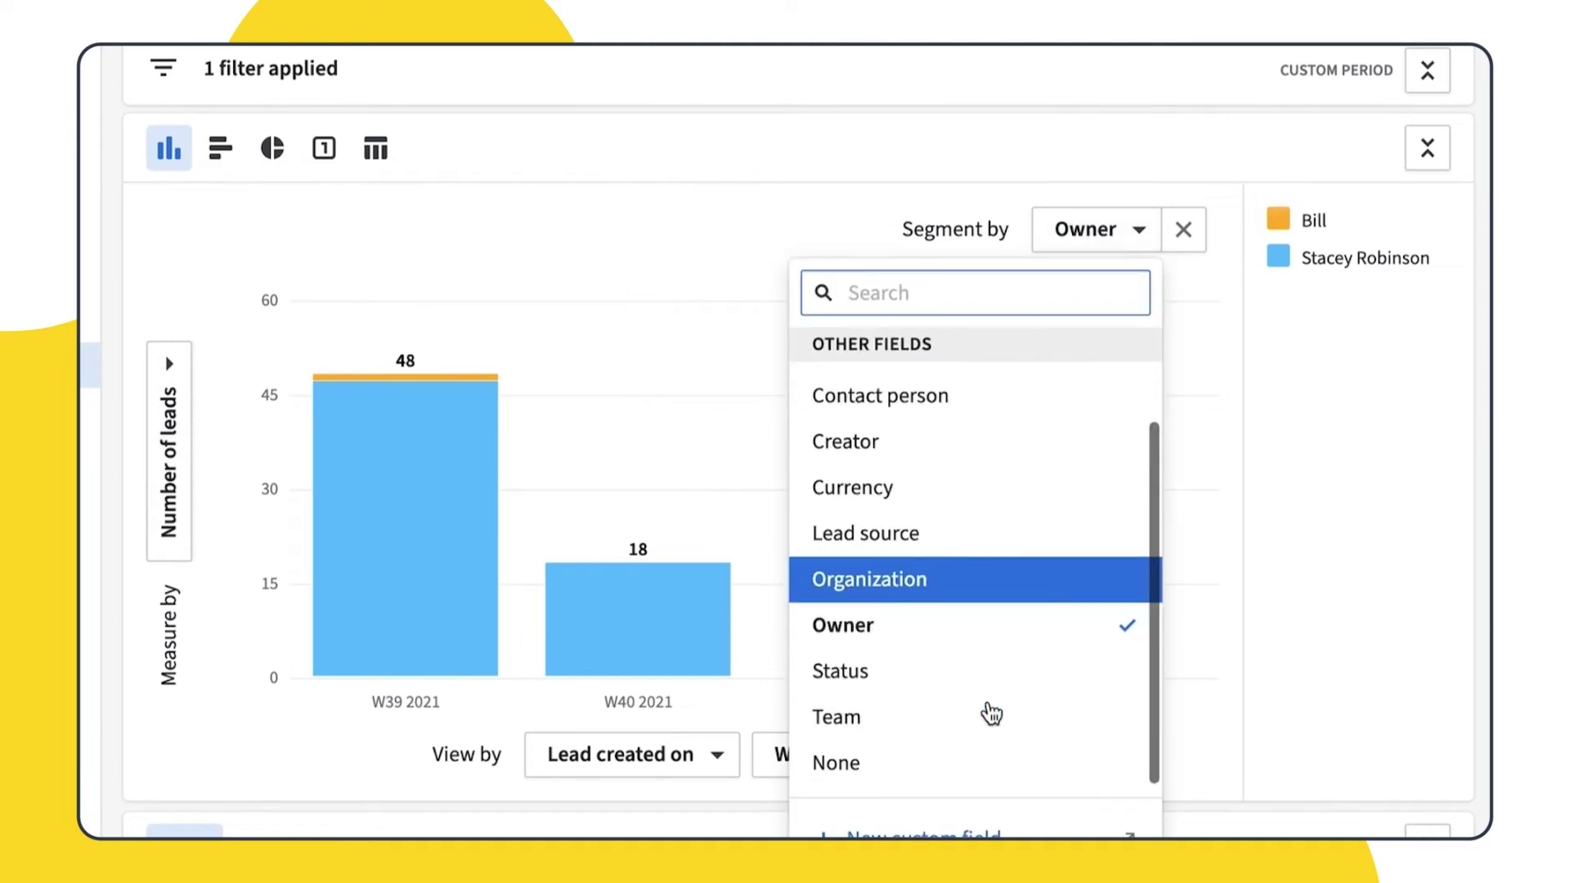
scroll(992, 714, up, 2)
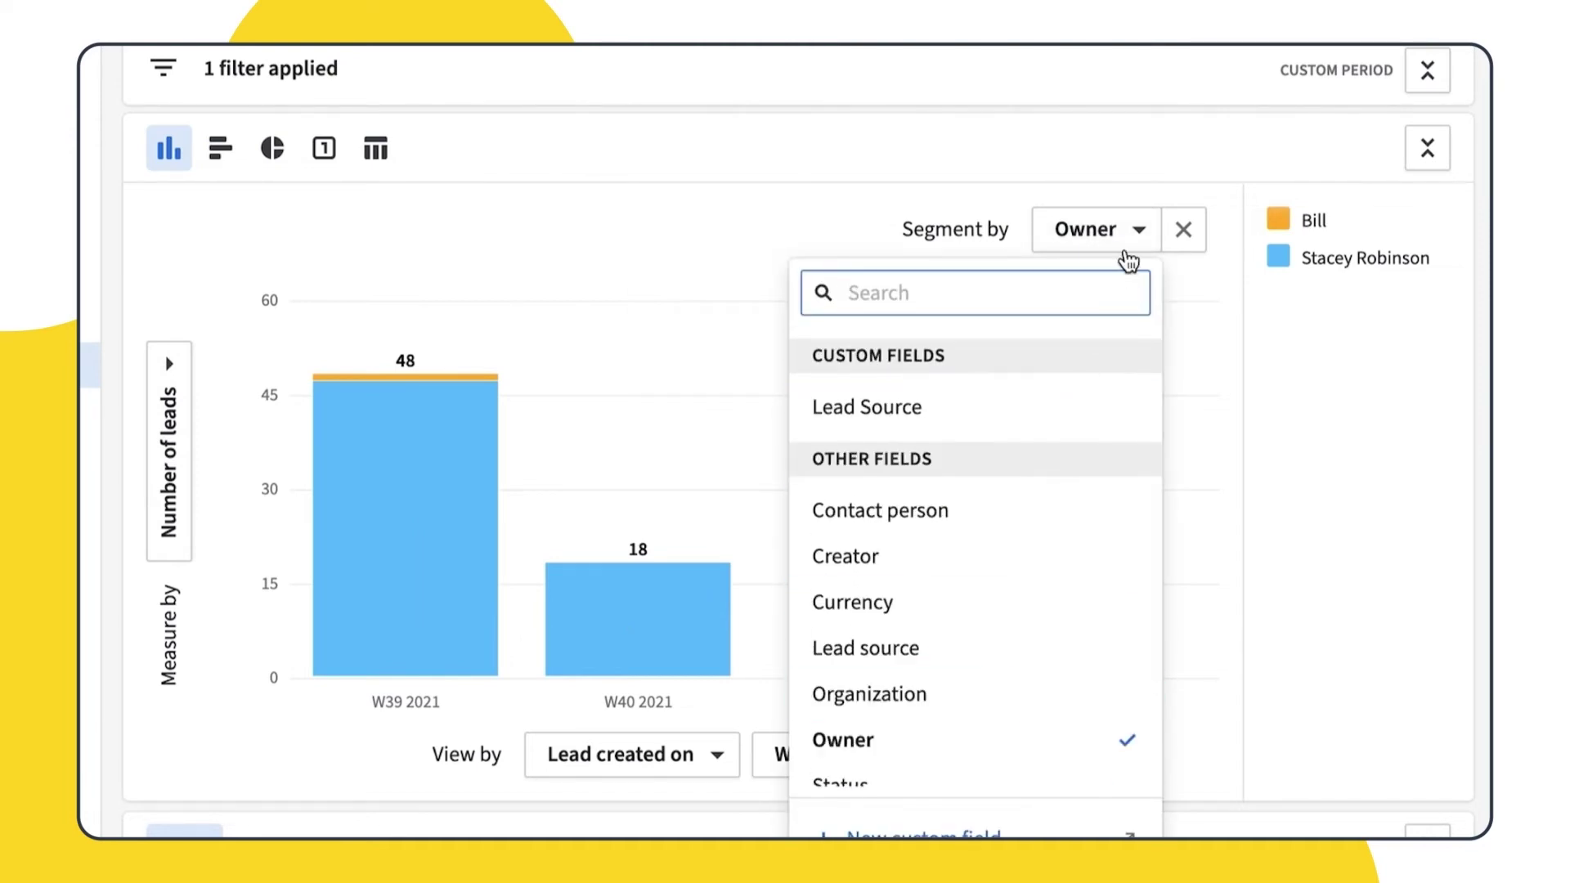
click(1129, 260)
scroll(891, 314, down, 5)
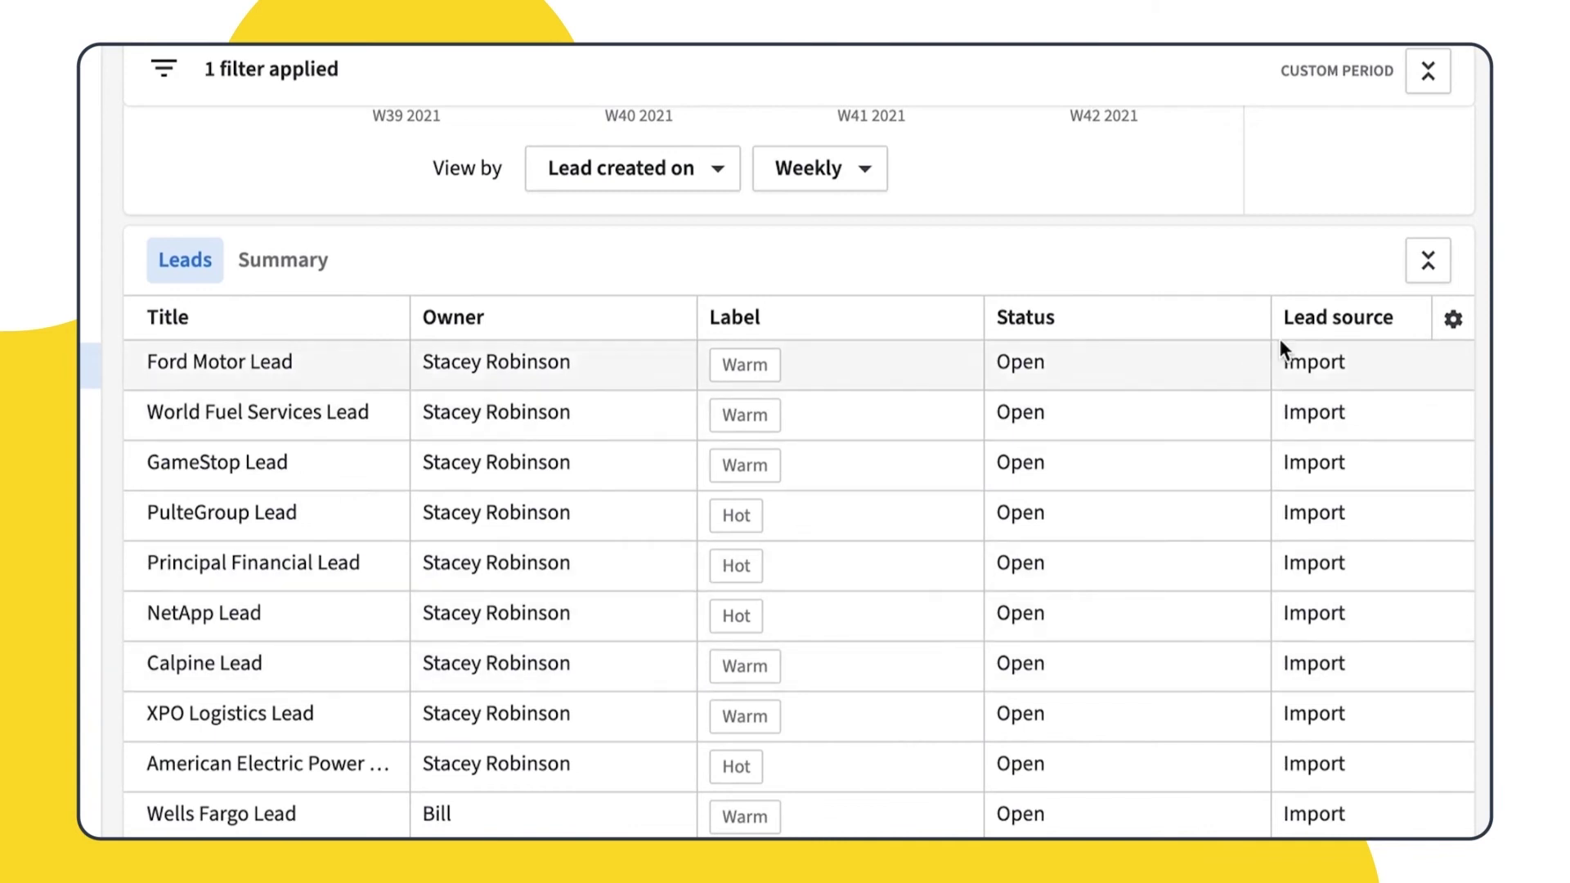
- Sort the leads table by Title from its column settings
click(1449, 323)
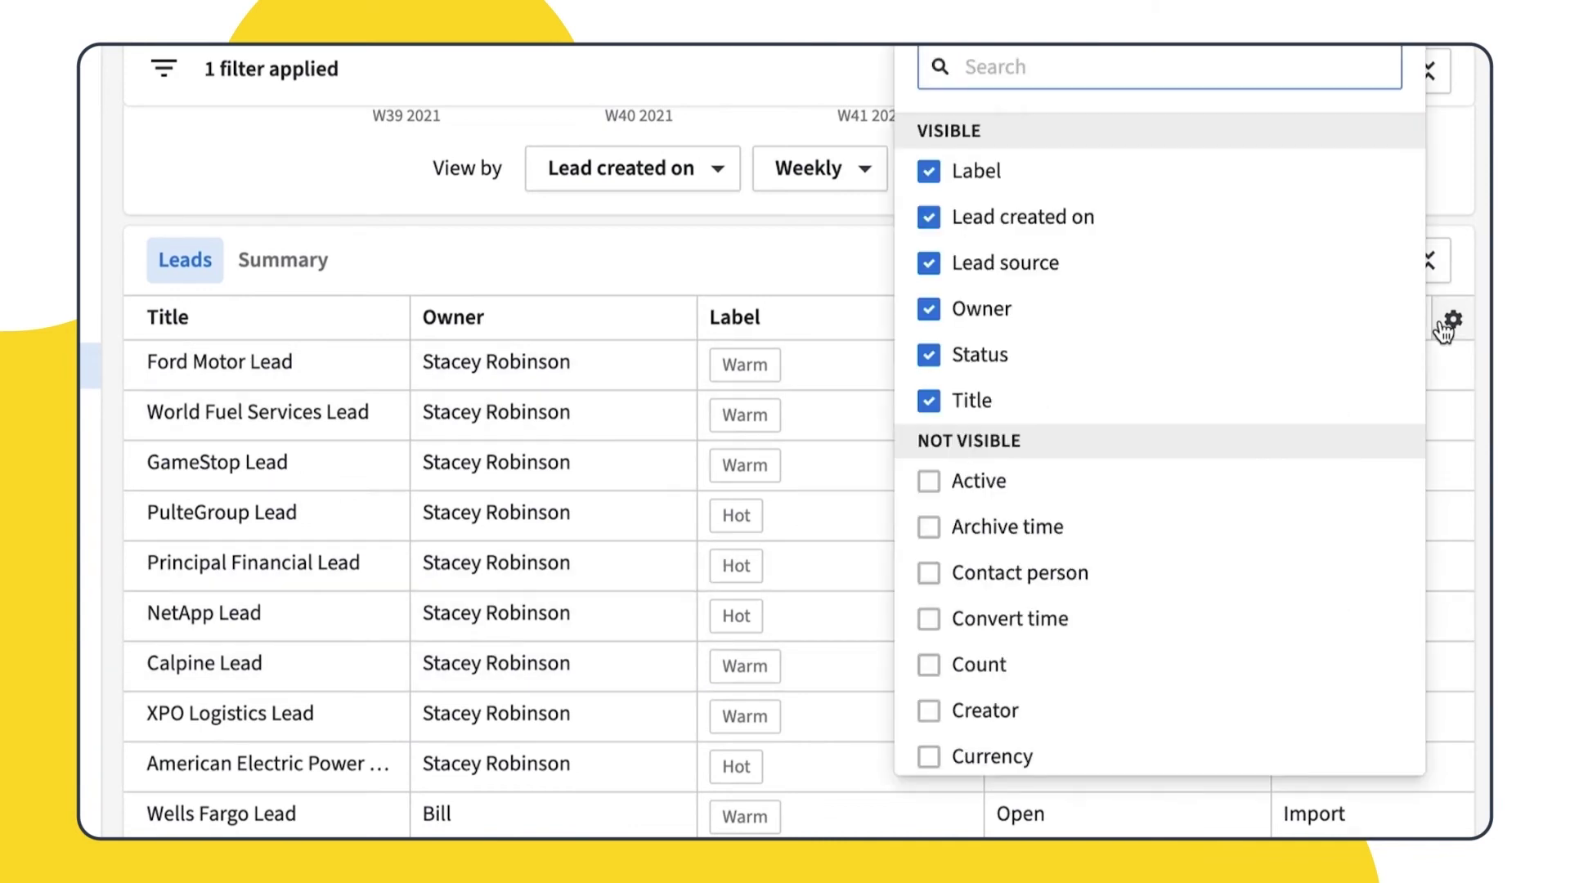
click(1144, 406)
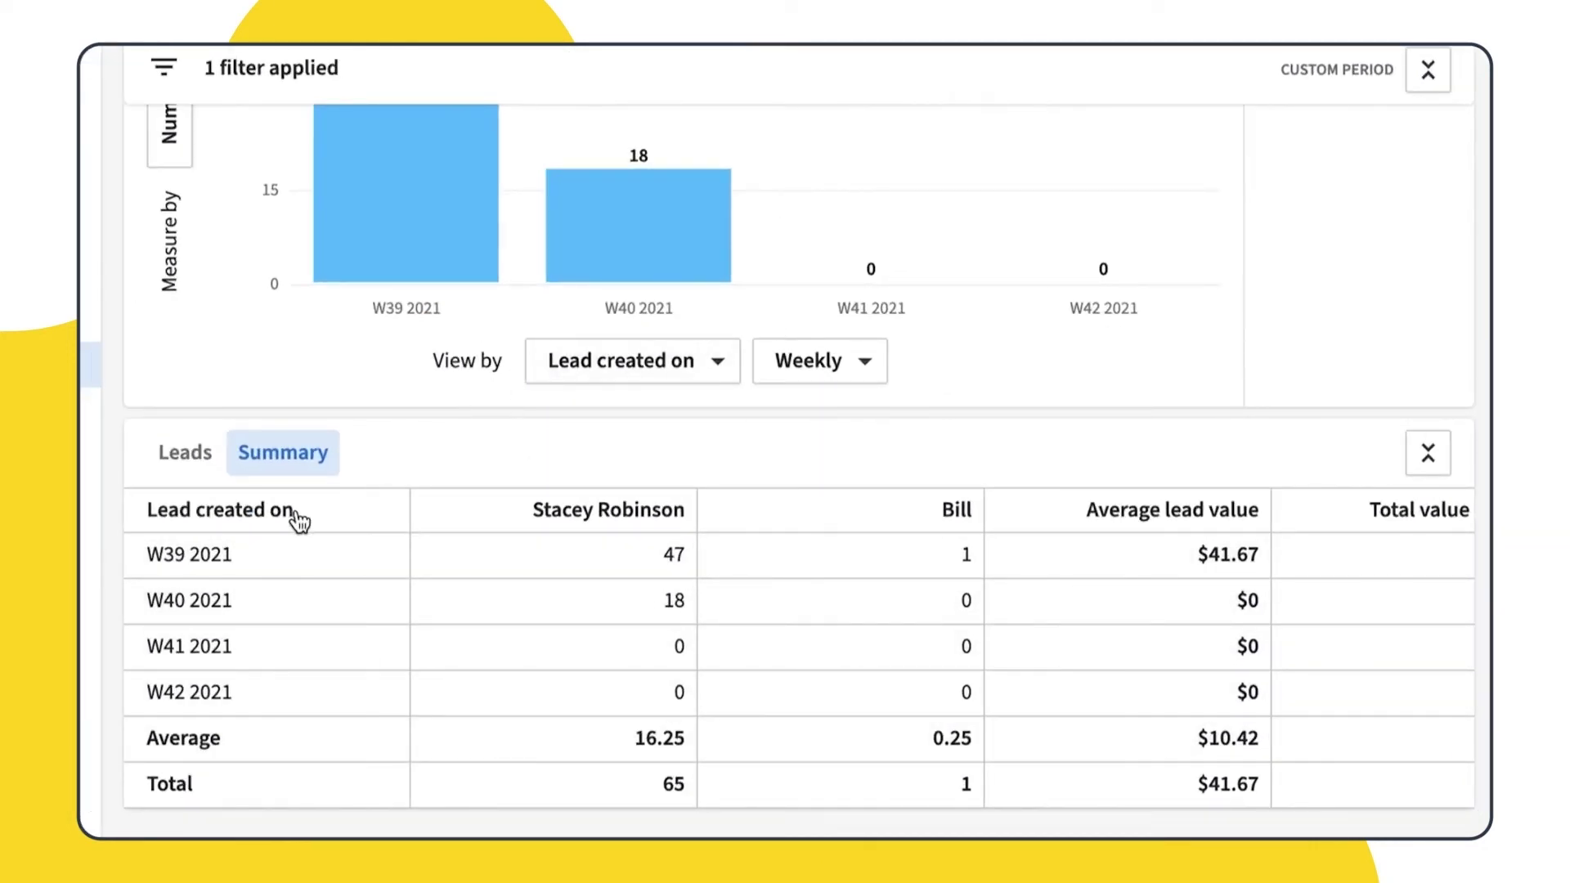
scroll(1043, 512, up, 5)
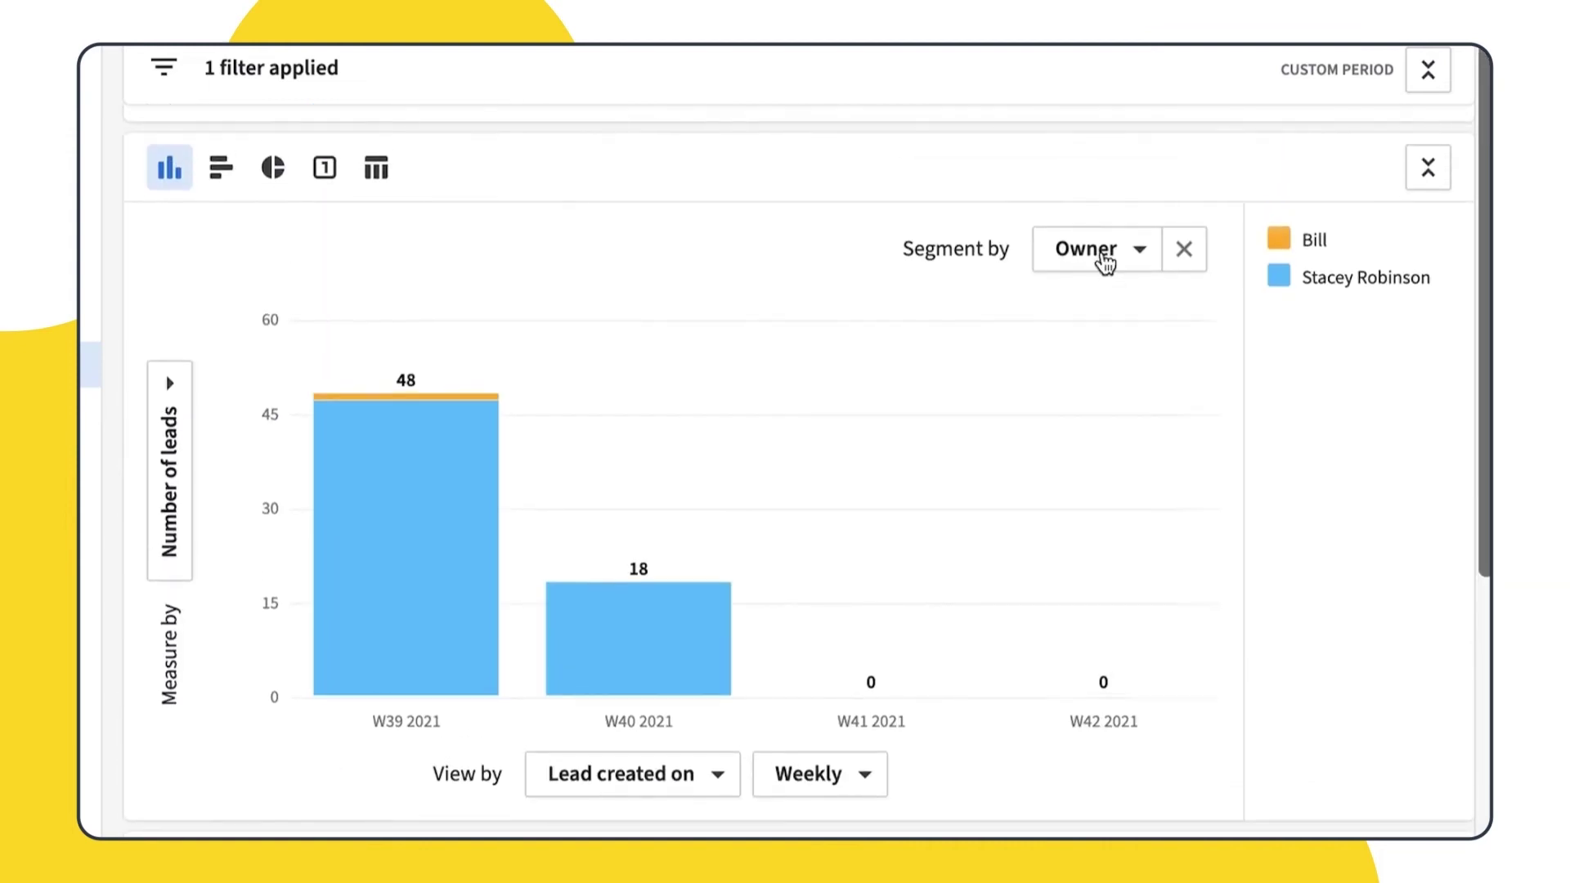
scroll(1077, 237, down, 5)
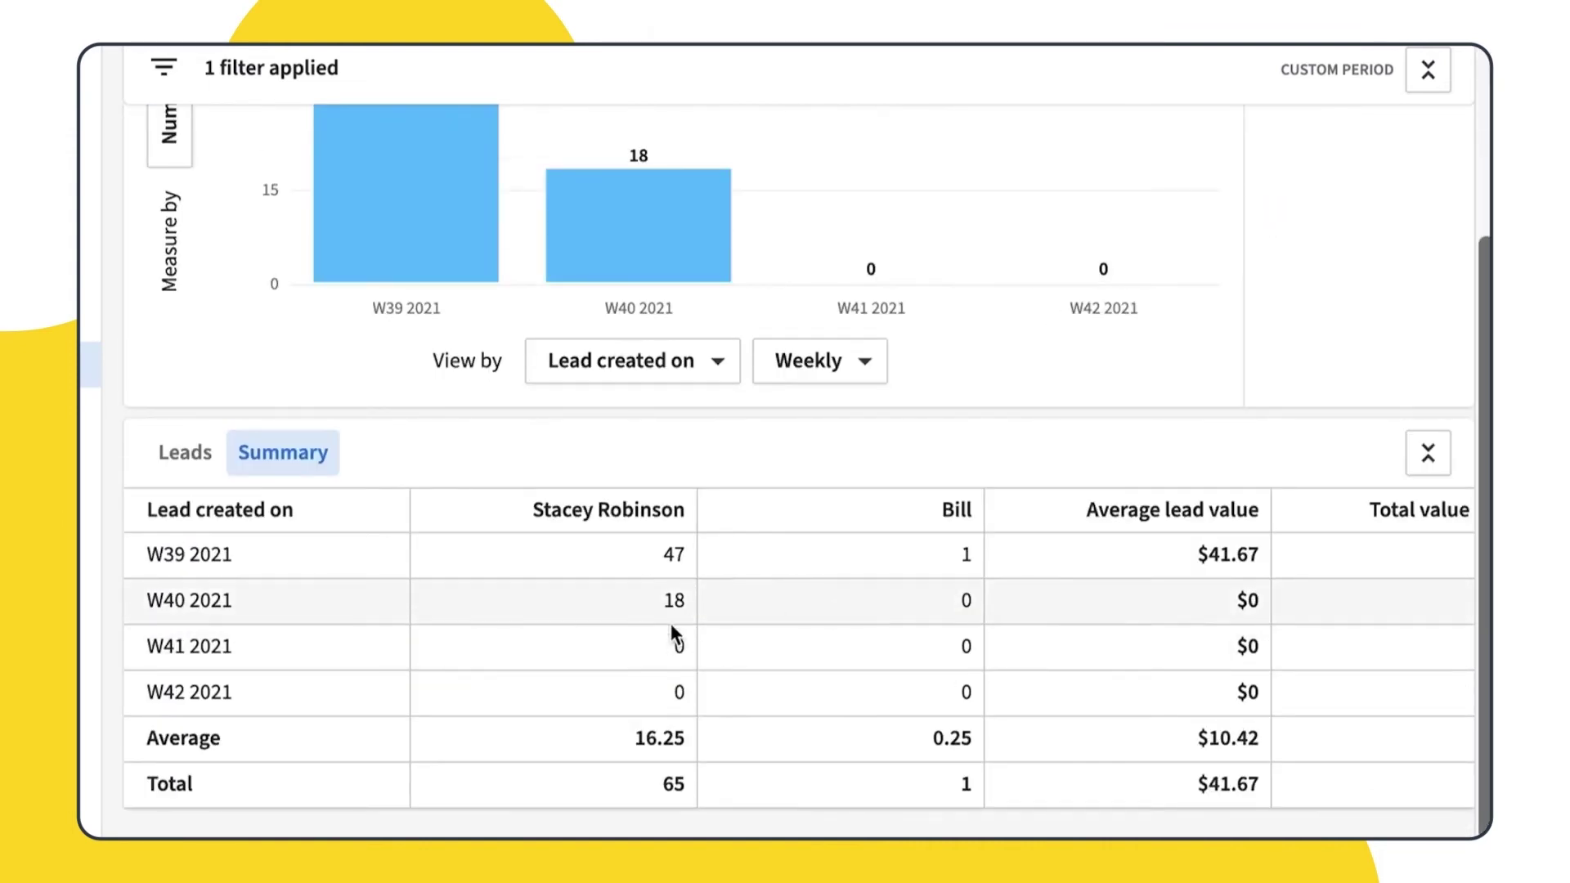
scroll(806, 482, up, 2)
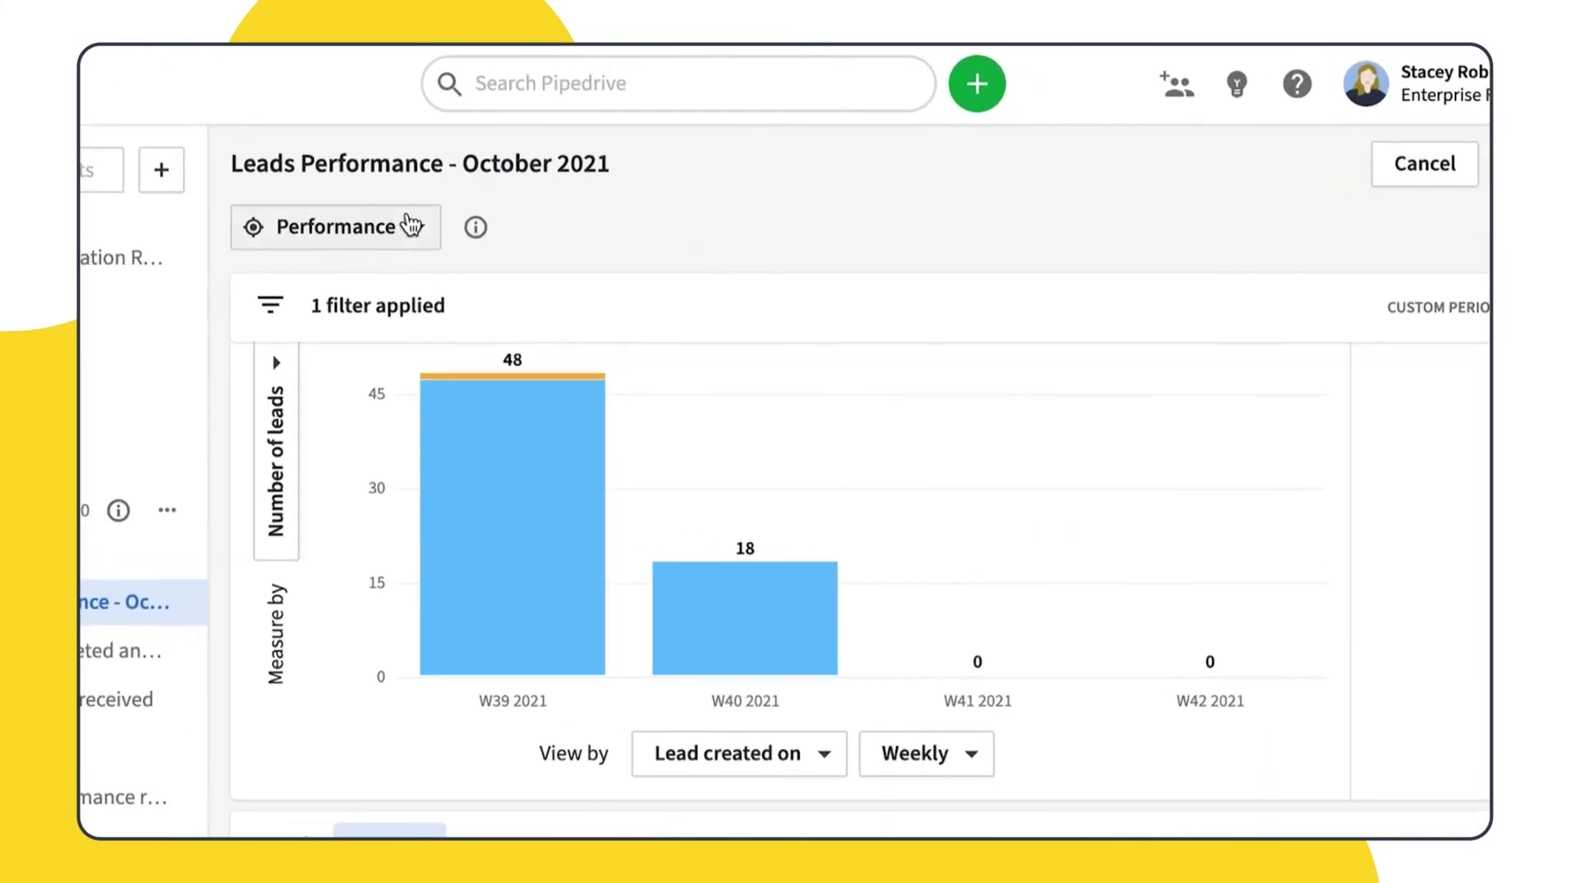
- Change the report type from Performance to Conversion and confirm
click(412, 226)
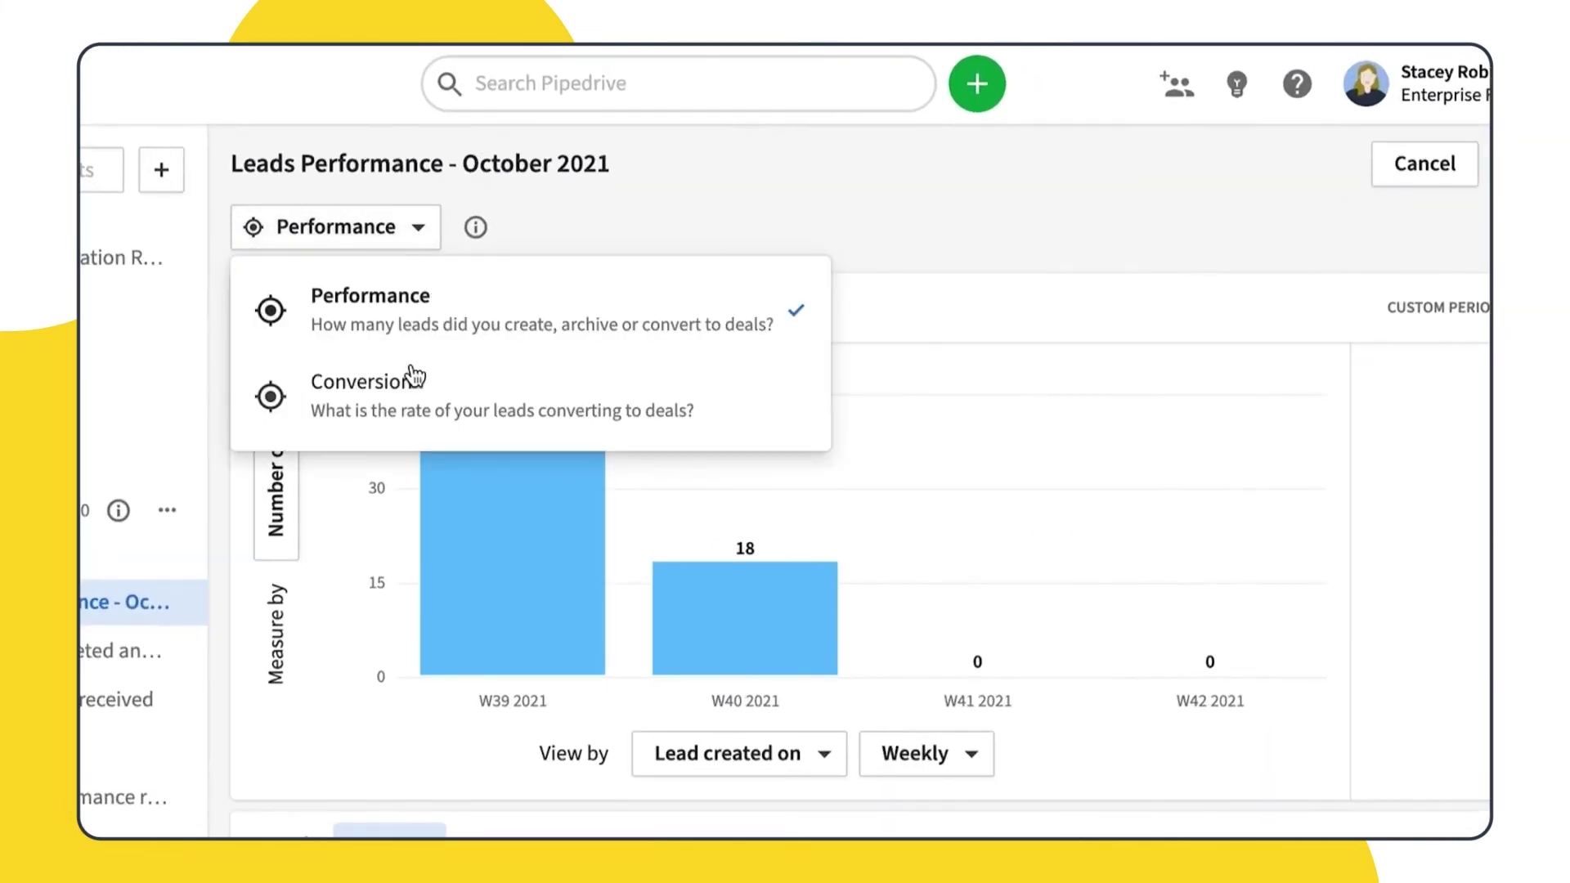
click(436, 433)
click(796, 631)
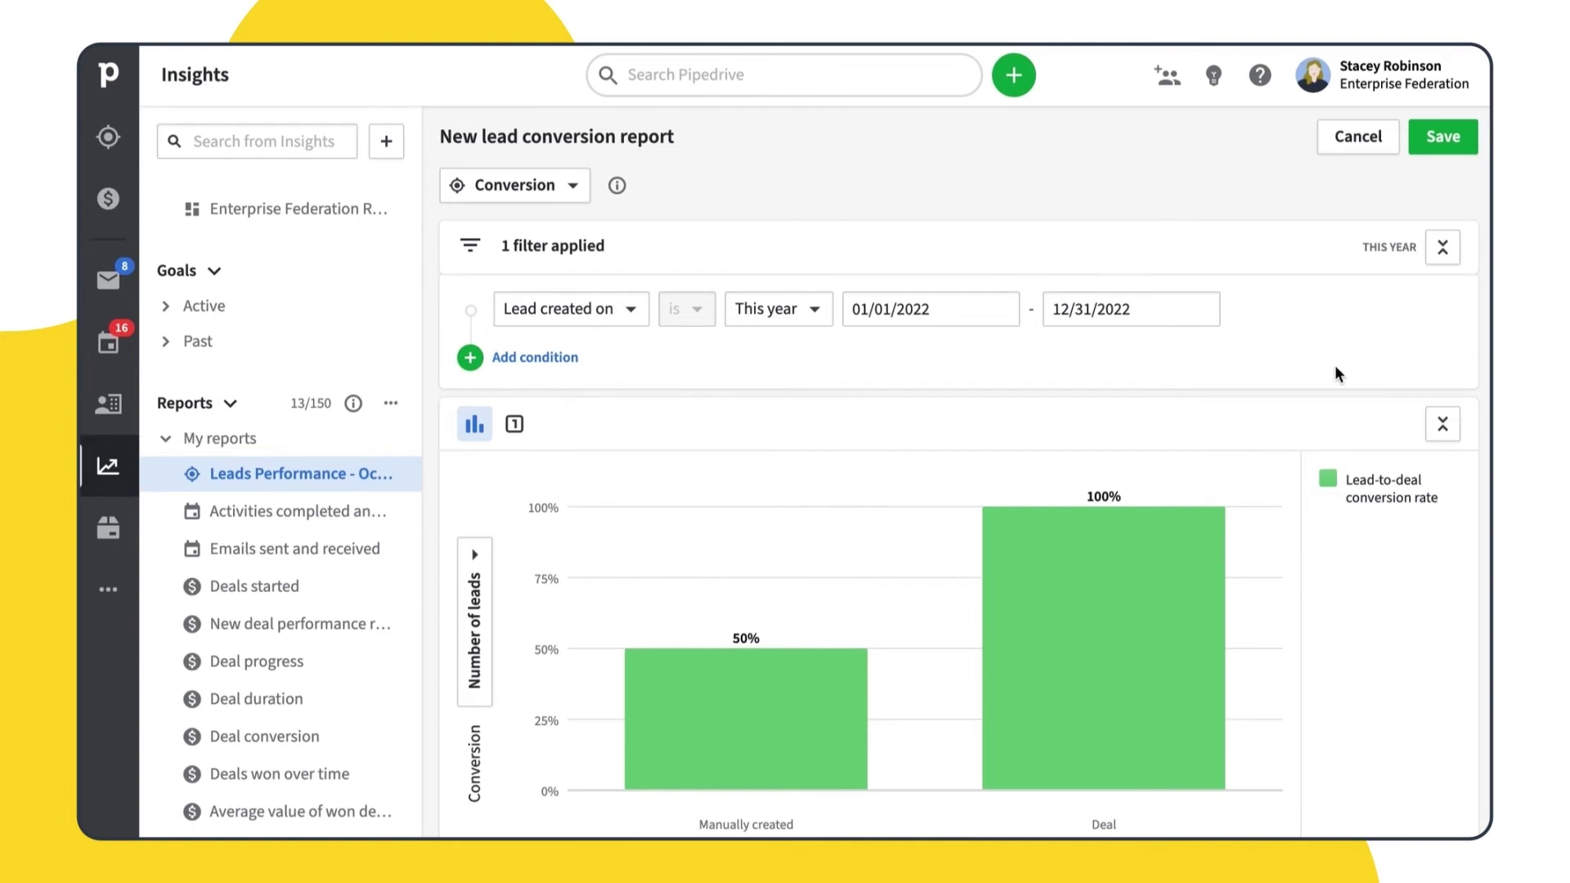
scroll(1335, 366, down, 4)
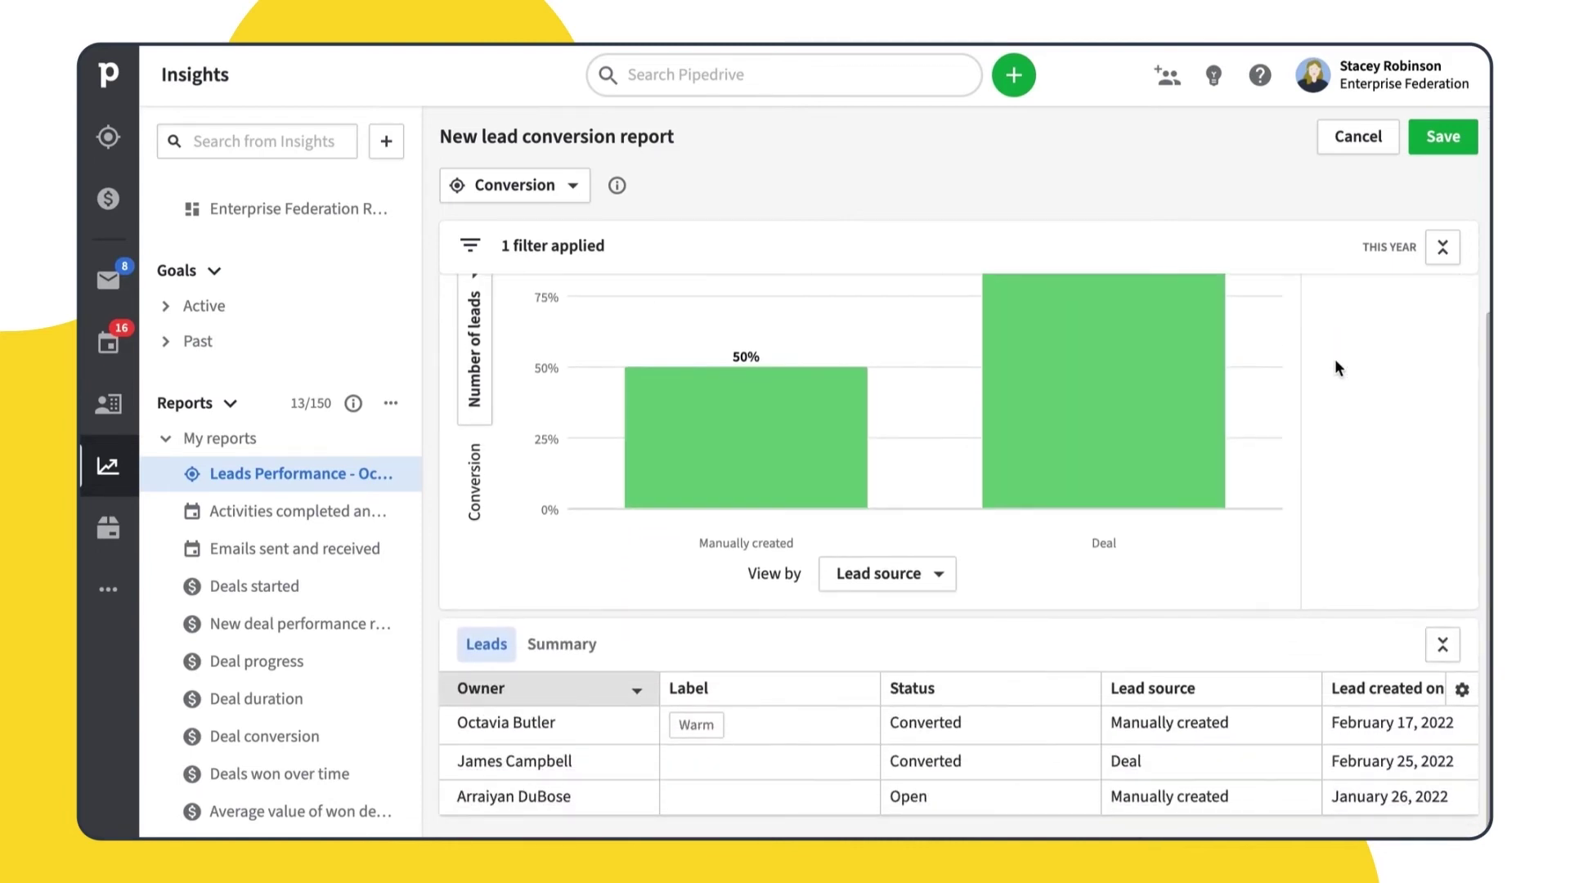
scroll(1334, 359, up, 4)
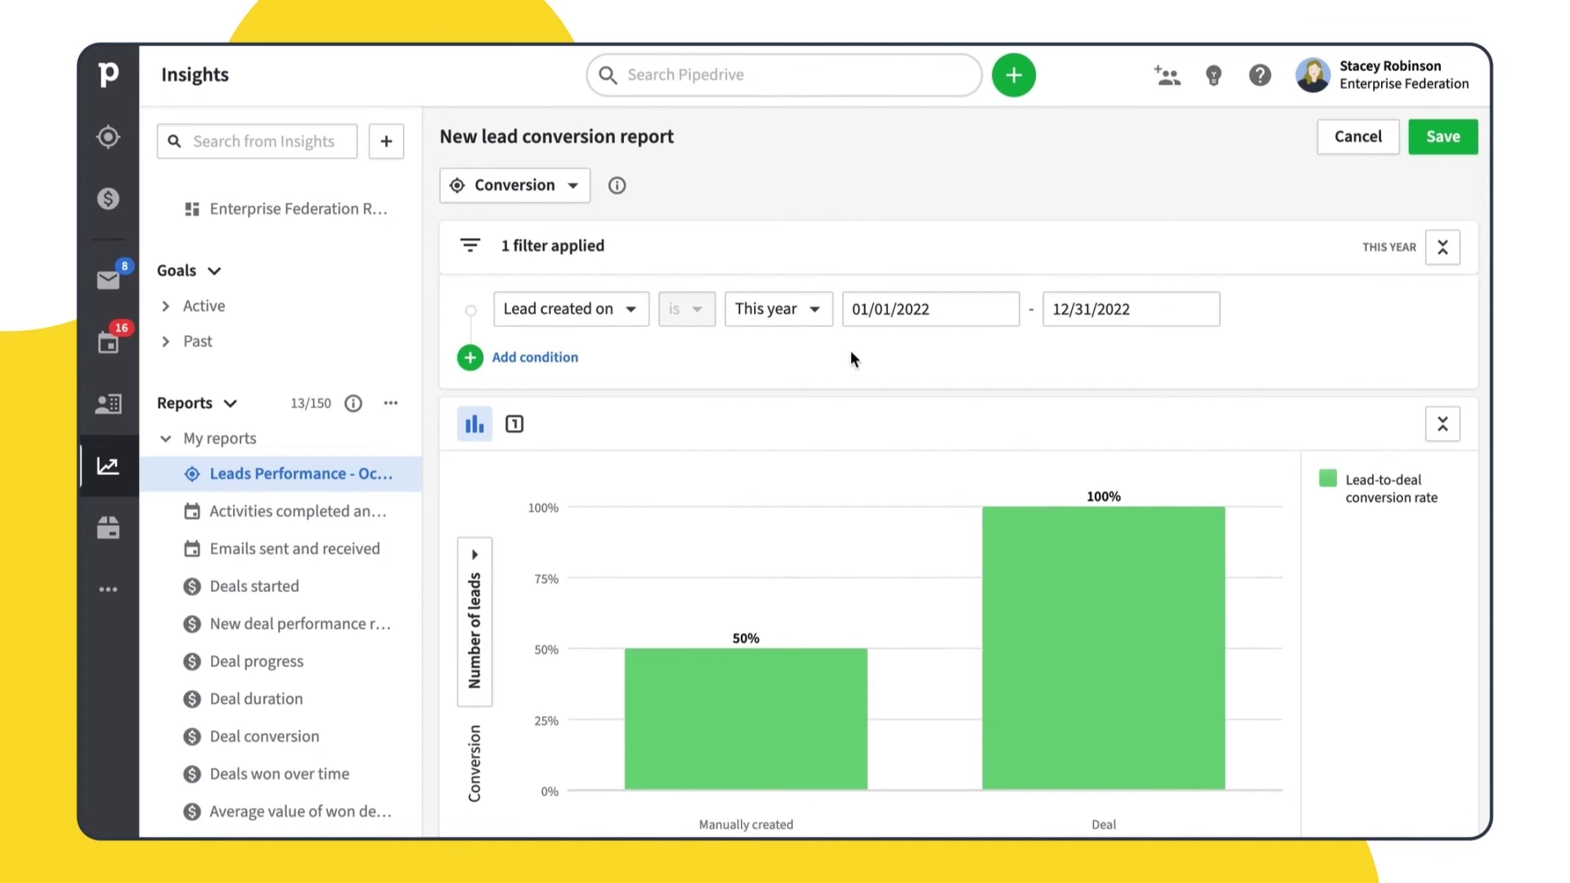
- Set the Lead created on filter to Last year
click(768, 304)
scroll(820, 681, down, 5)
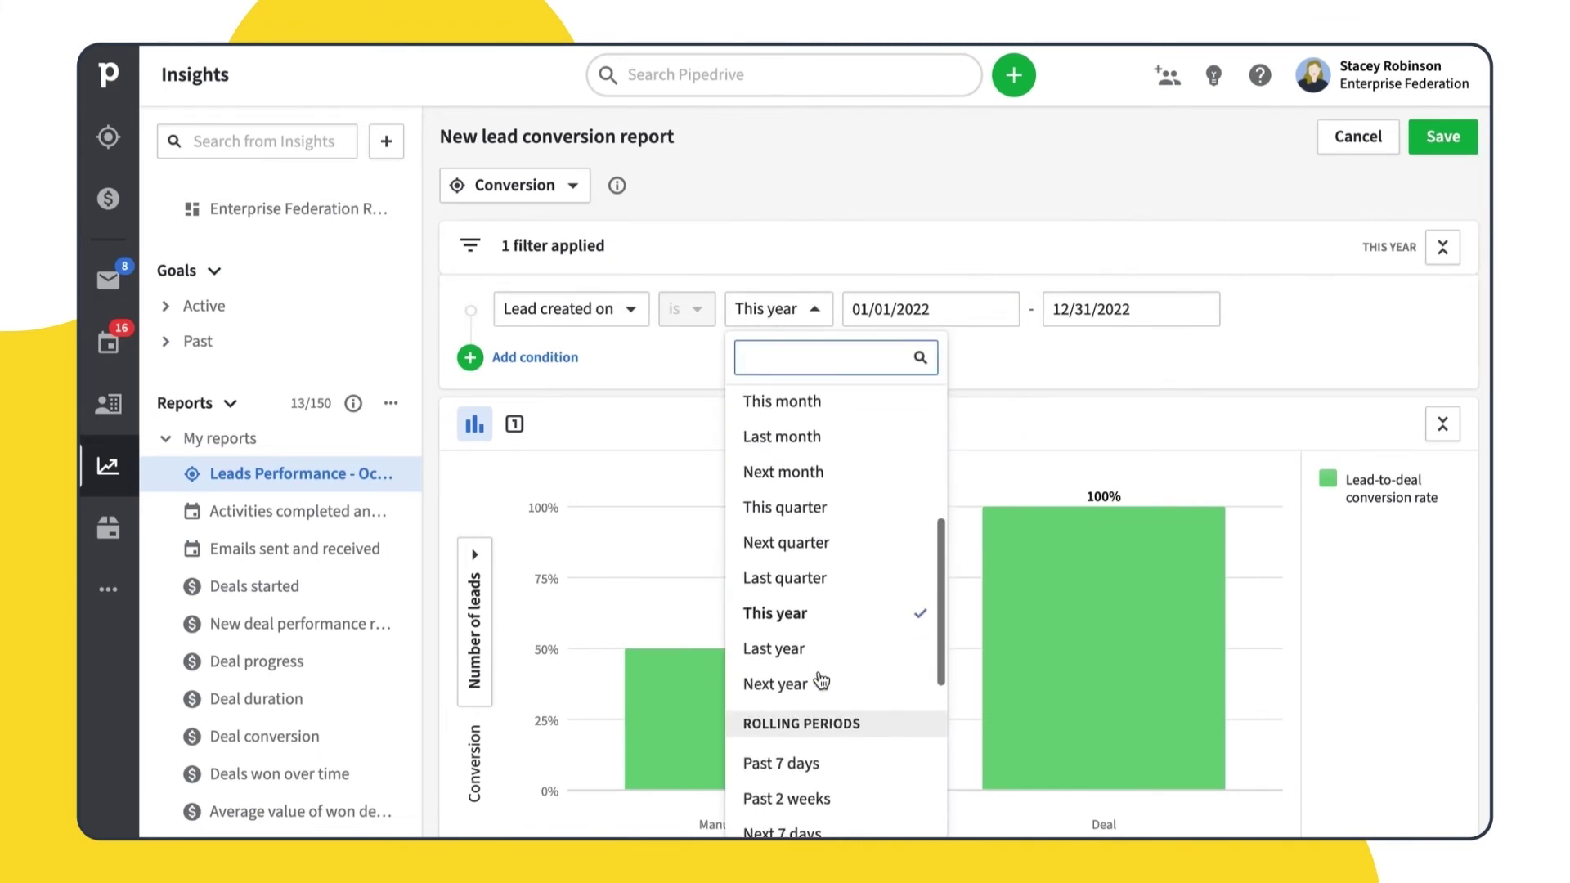
scroll(820, 681, down, 1)
click(811, 543)
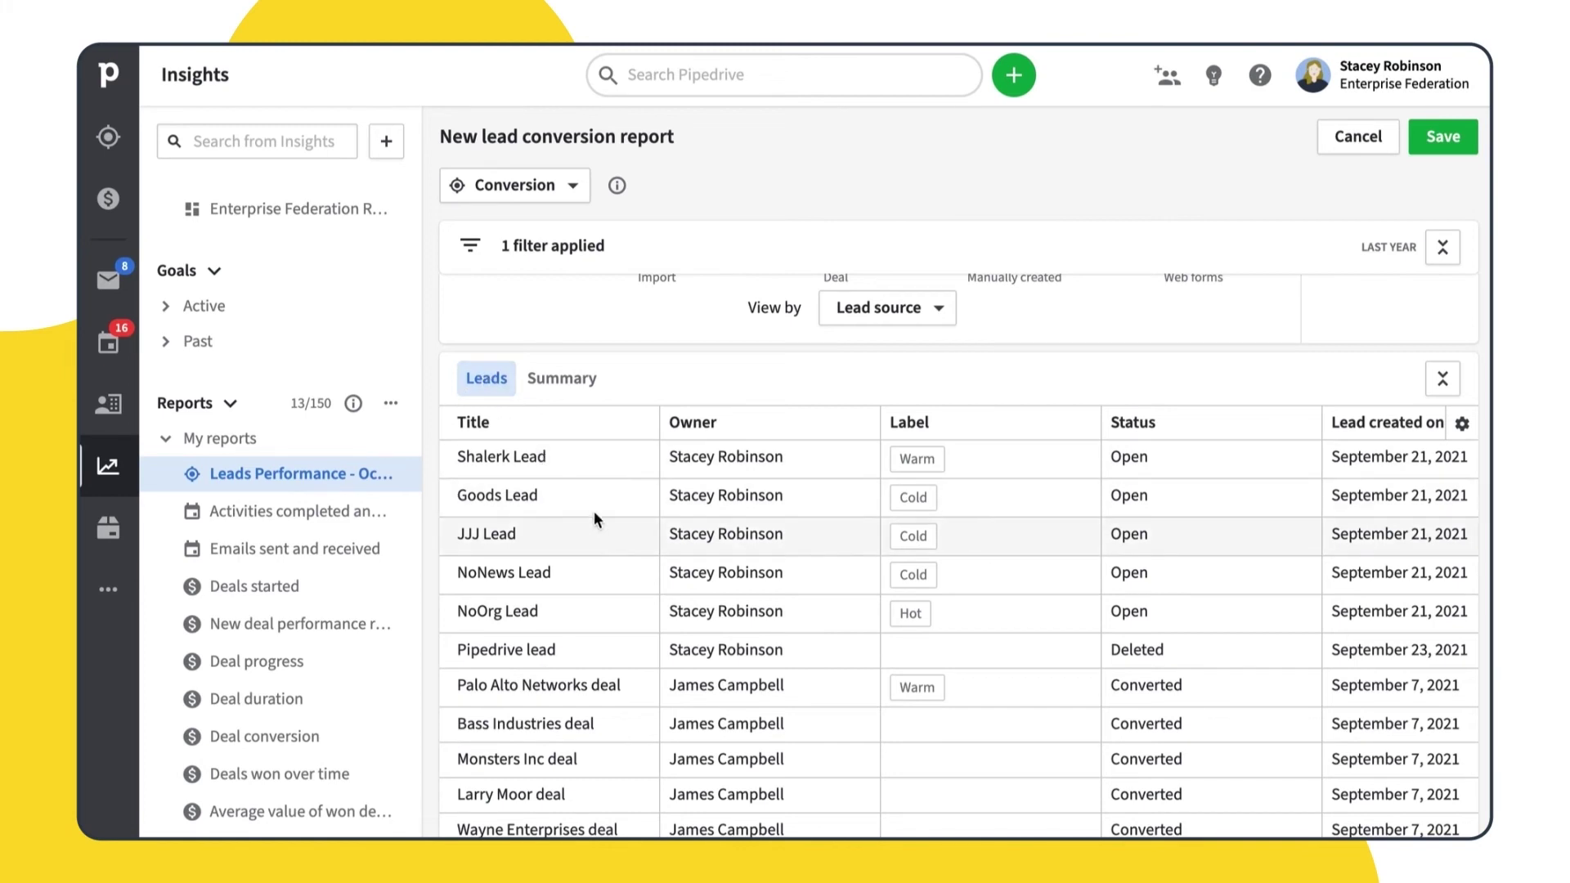
- Show the conversion summary by source and save the report under My reports to the Leads Reports dashboard
click(545, 378)
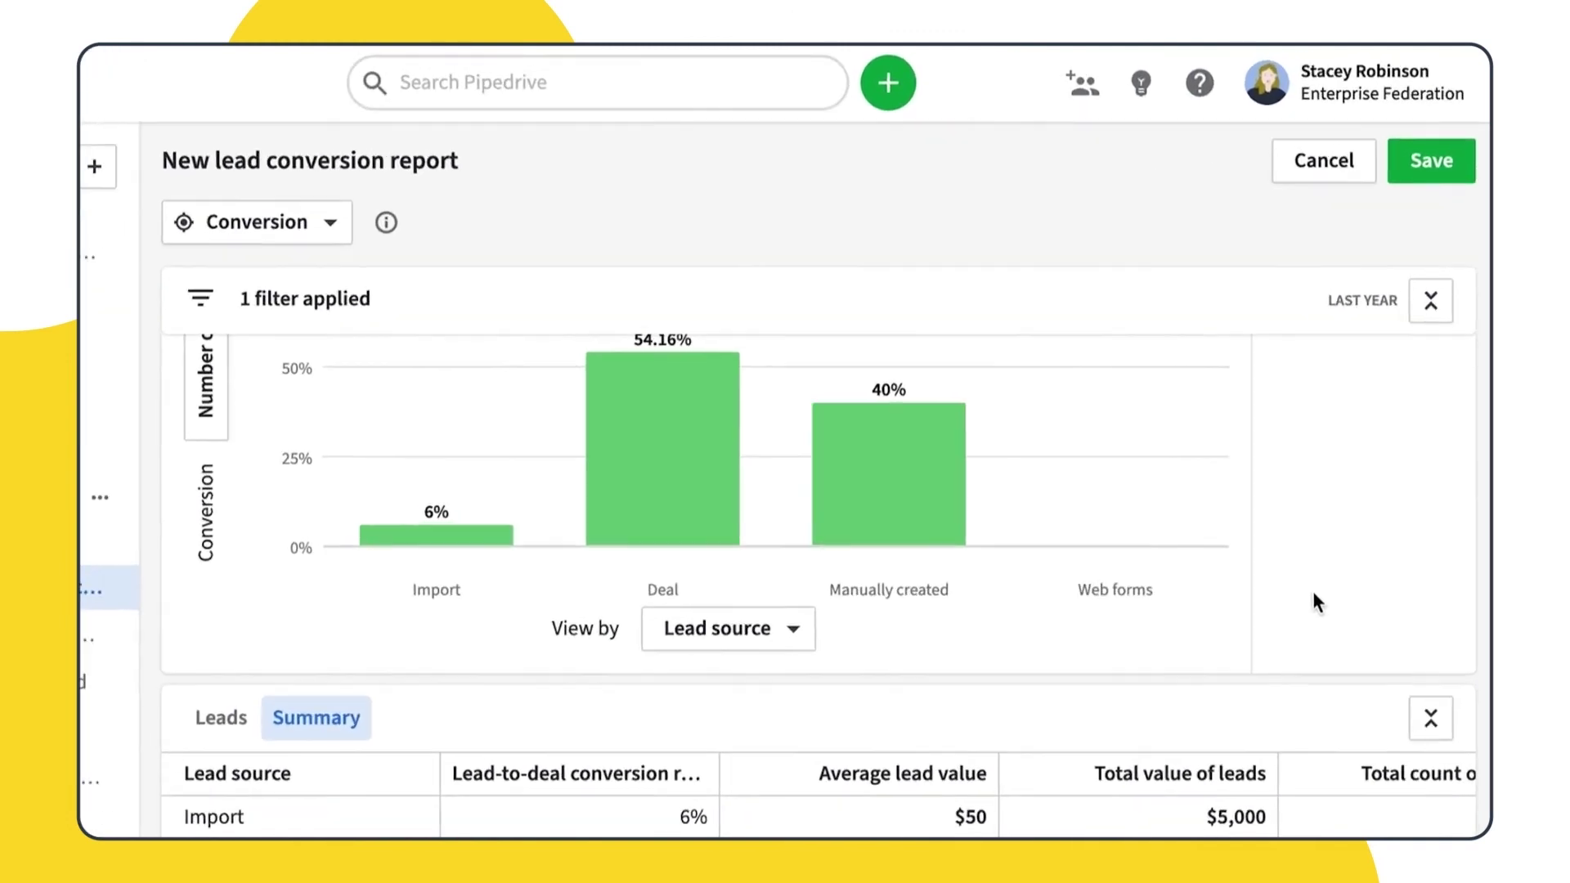
click(1449, 161)
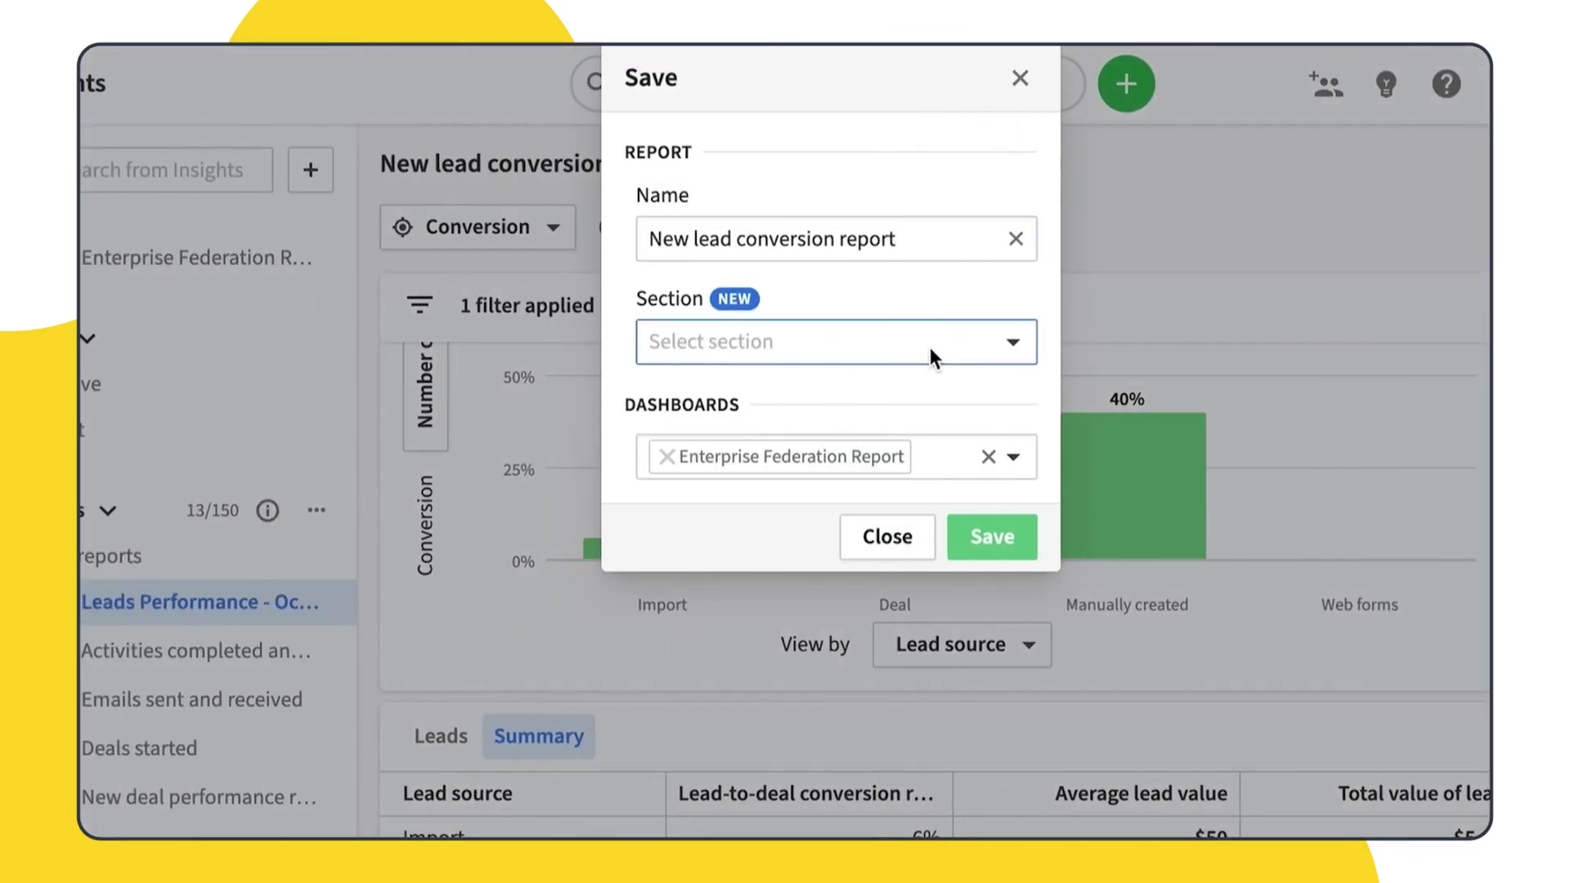
click(929, 347)
click(903, 423)
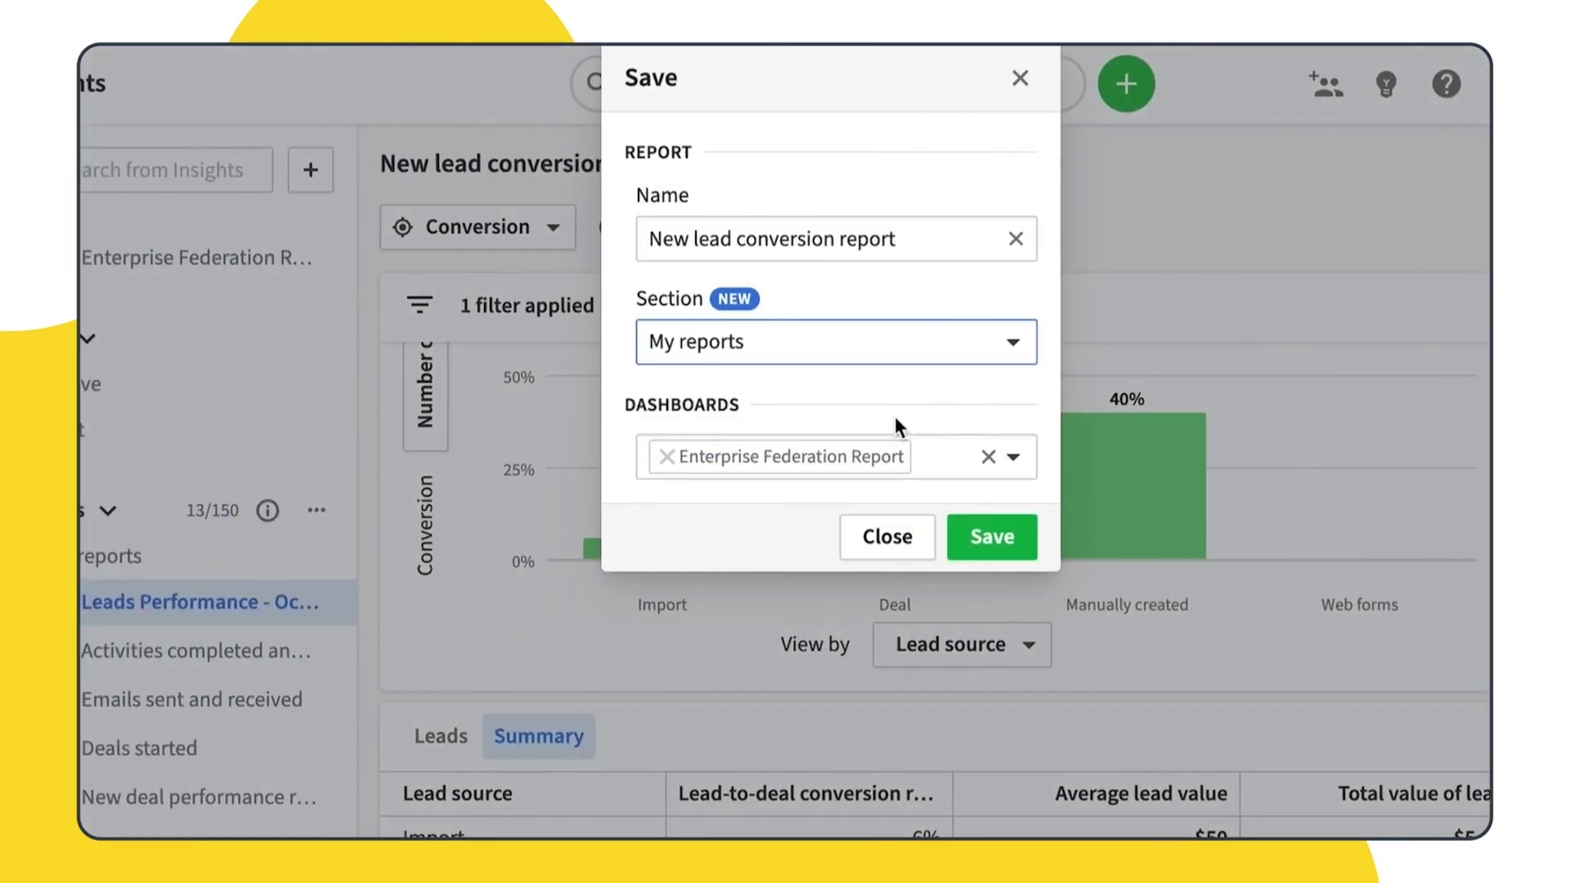
click(991, 535)
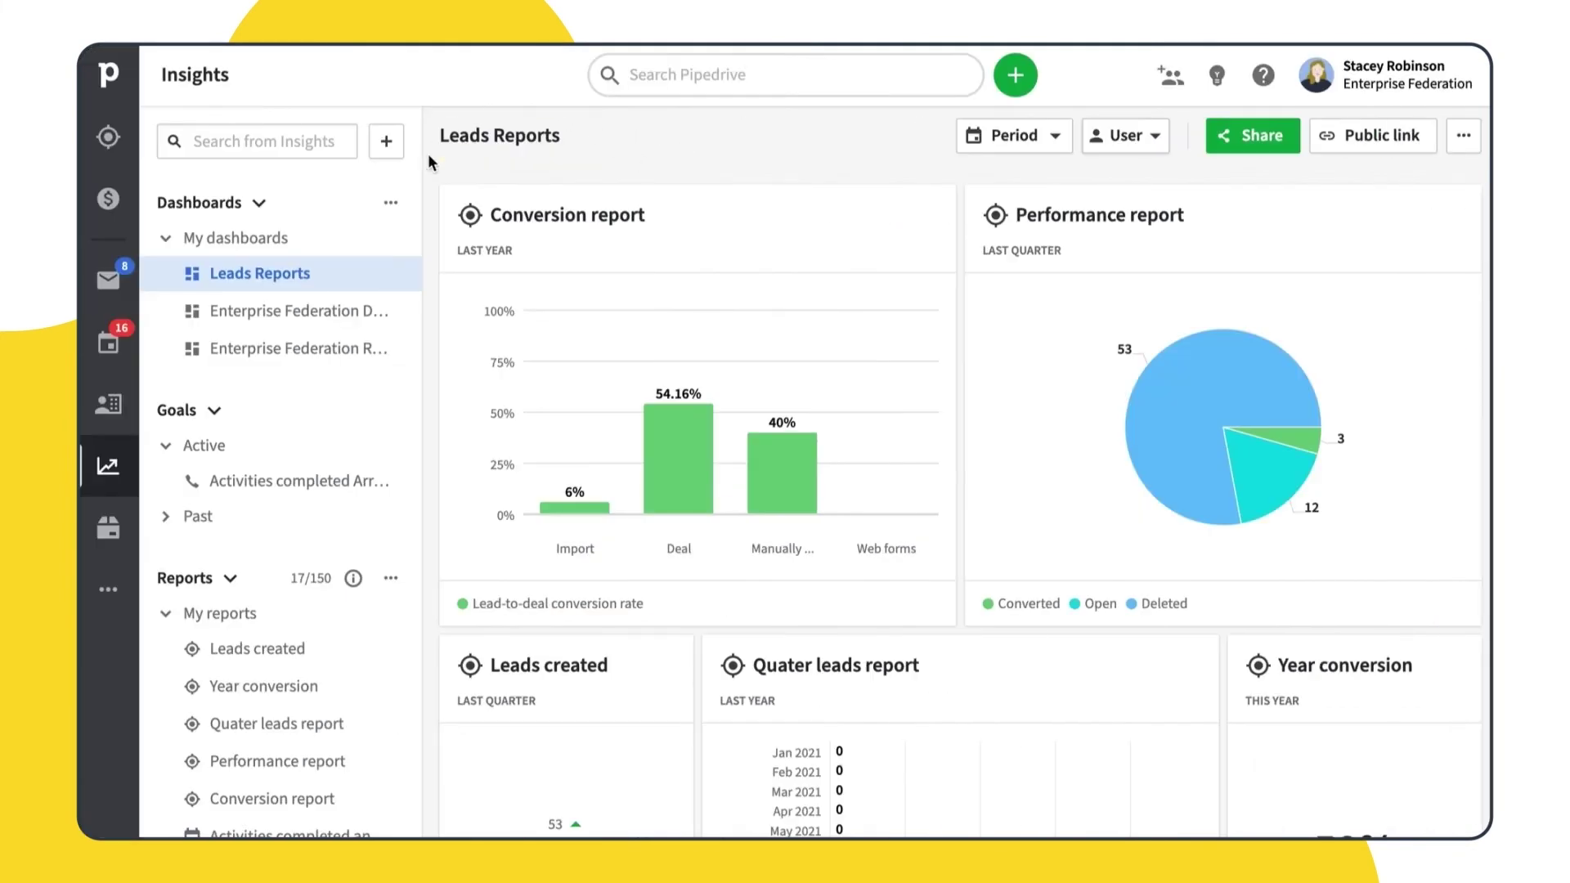
- Move Year conversion beside Leads created and put Quater leads in the right column
scroll(899, 385, down, 3)
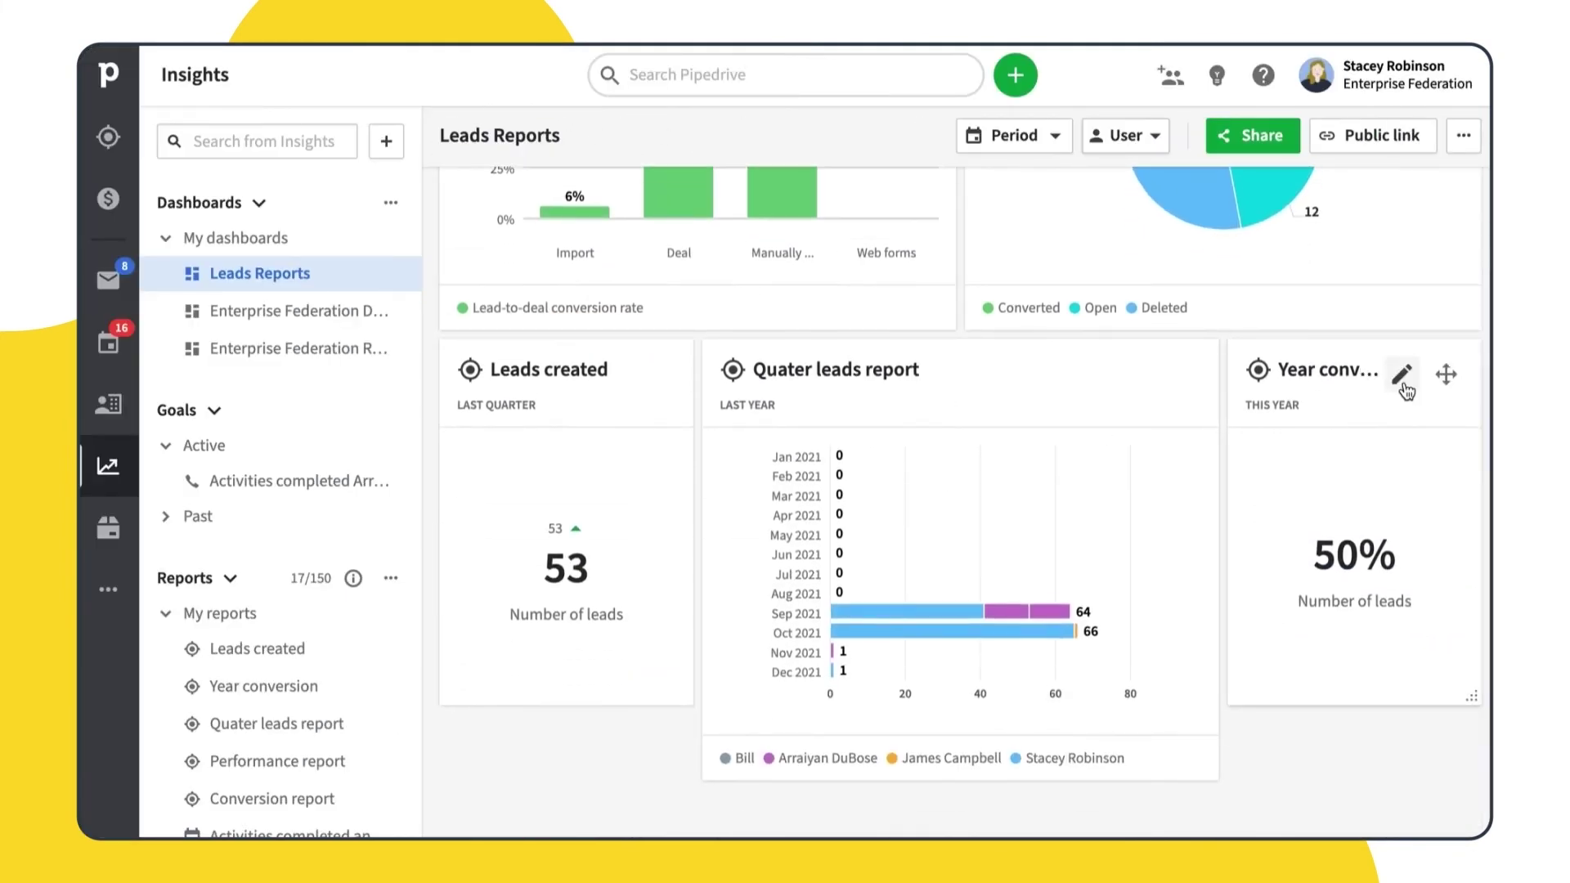
drag(1376, 369, 932, 350)
drag(1185, 746, 1401, 401)
- Open the dashboard's sharing options and close them without adding any users
scroll(1401, 401, up, 4)
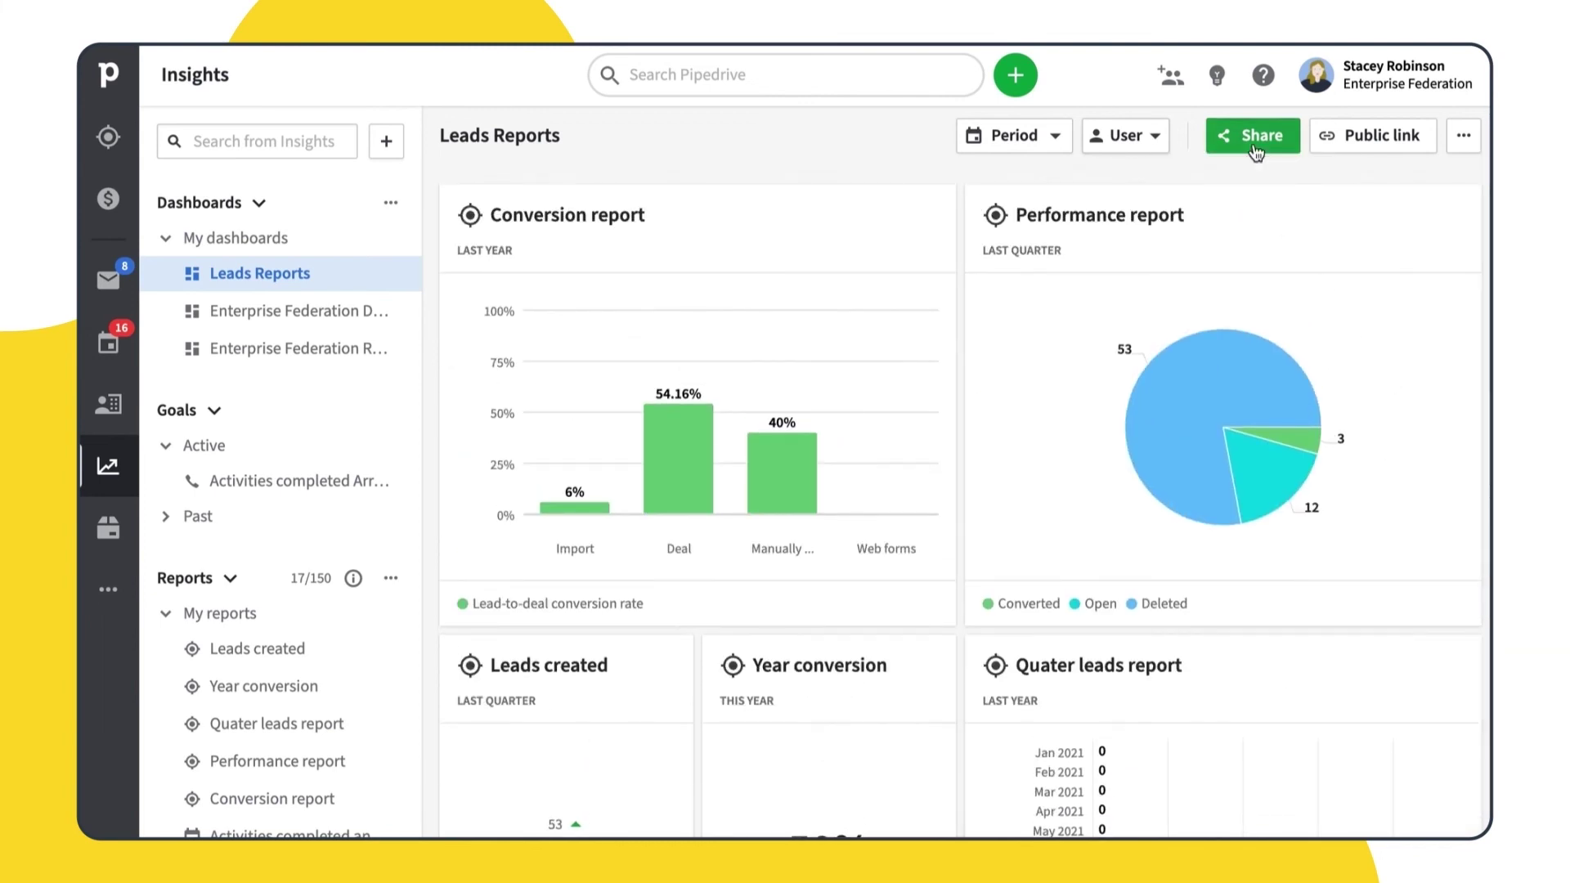
click(1252, 139)
click(781, 172)
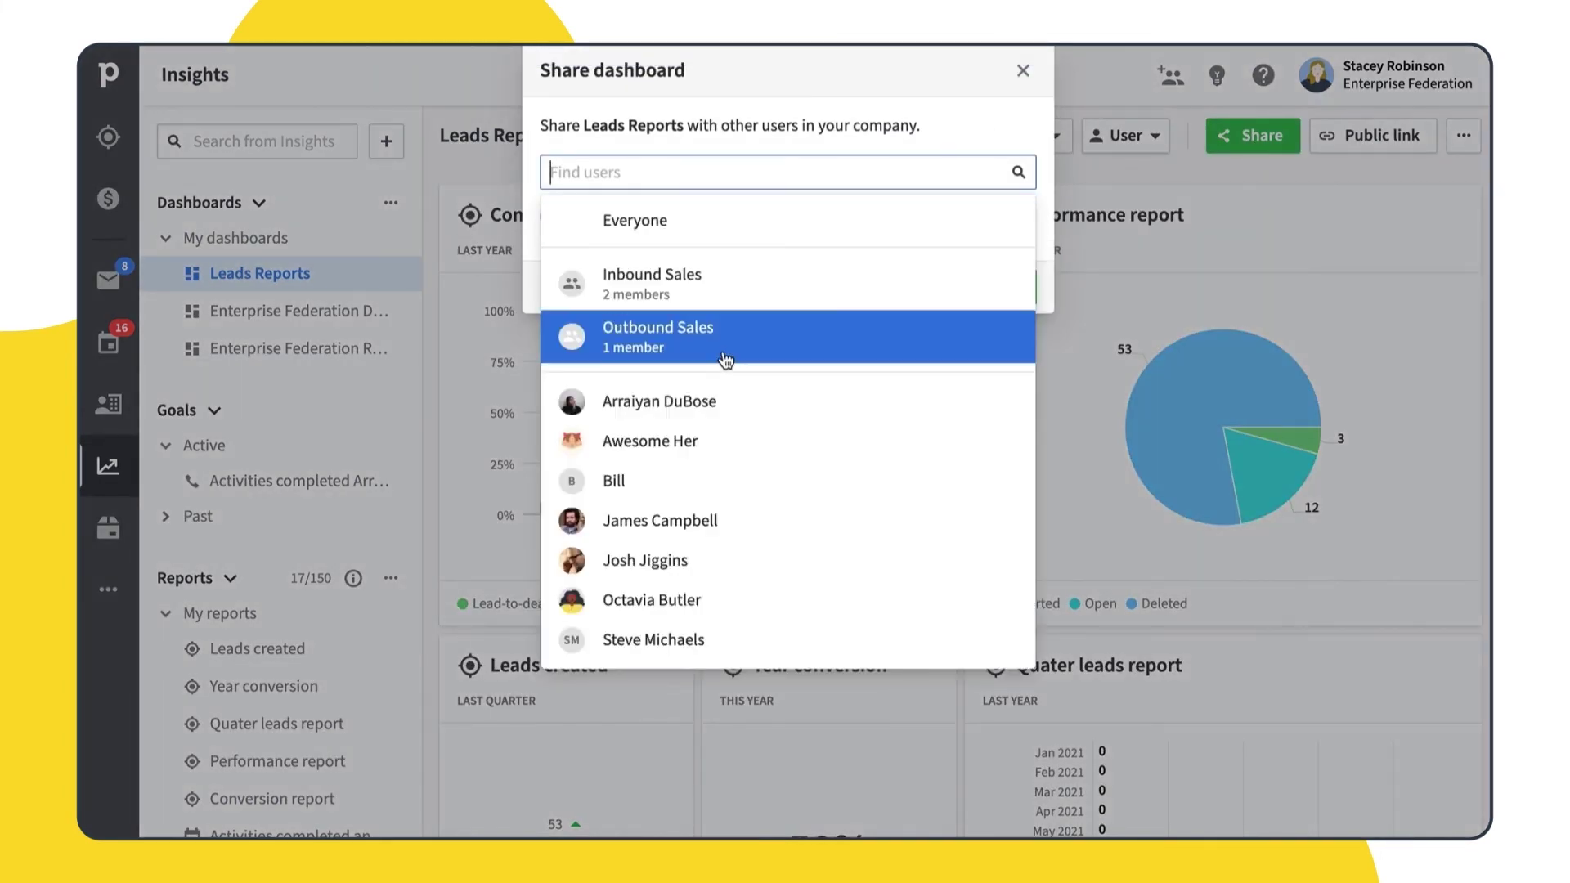
click(842, 137)
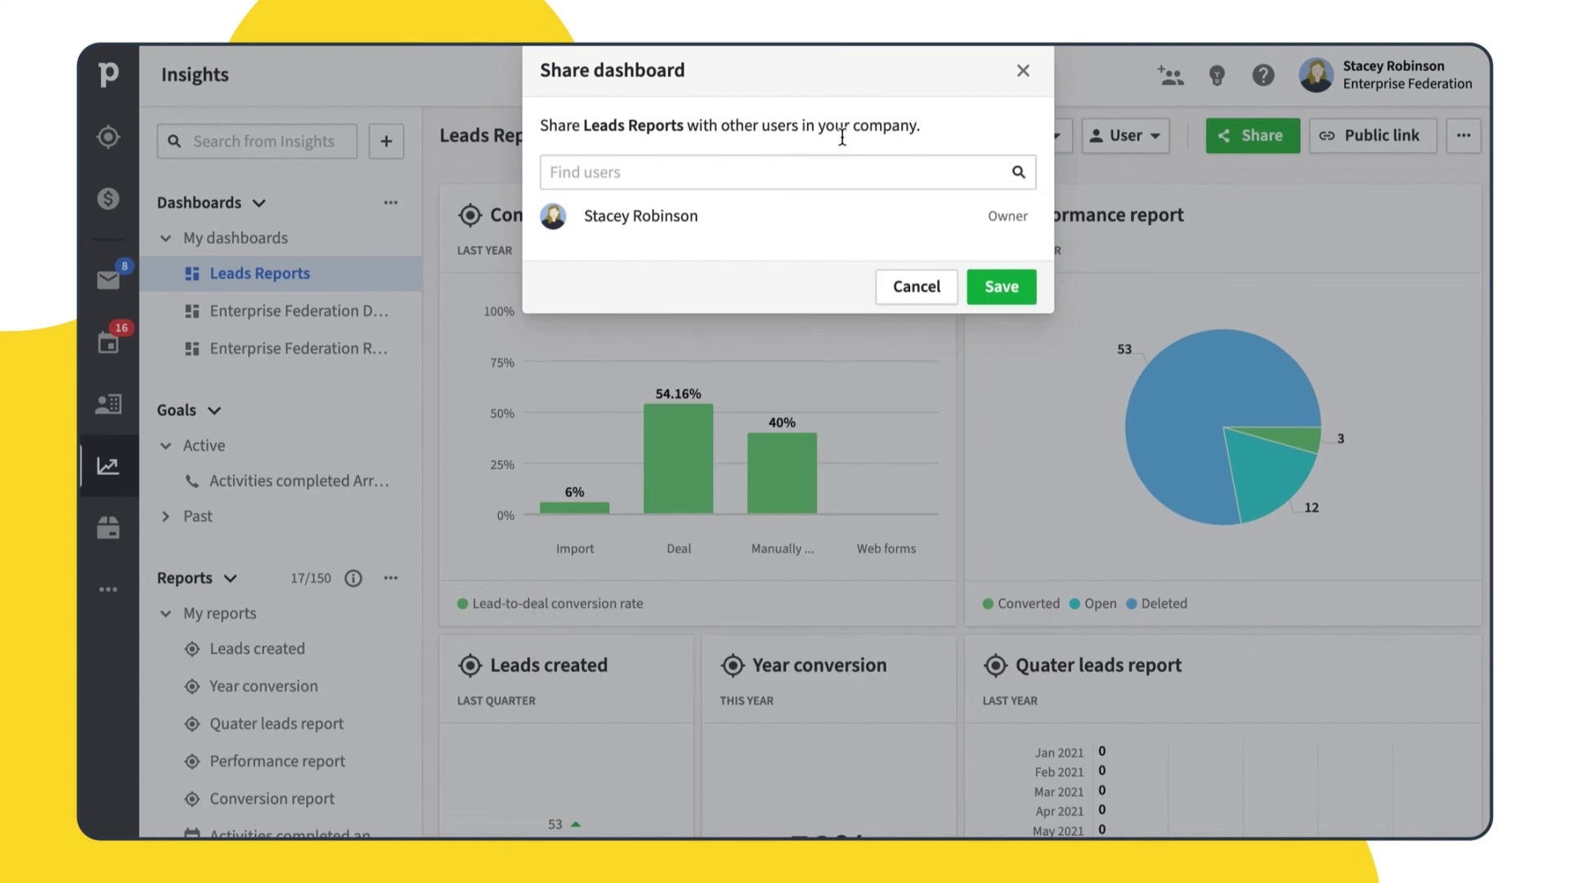
click(1022, 70)
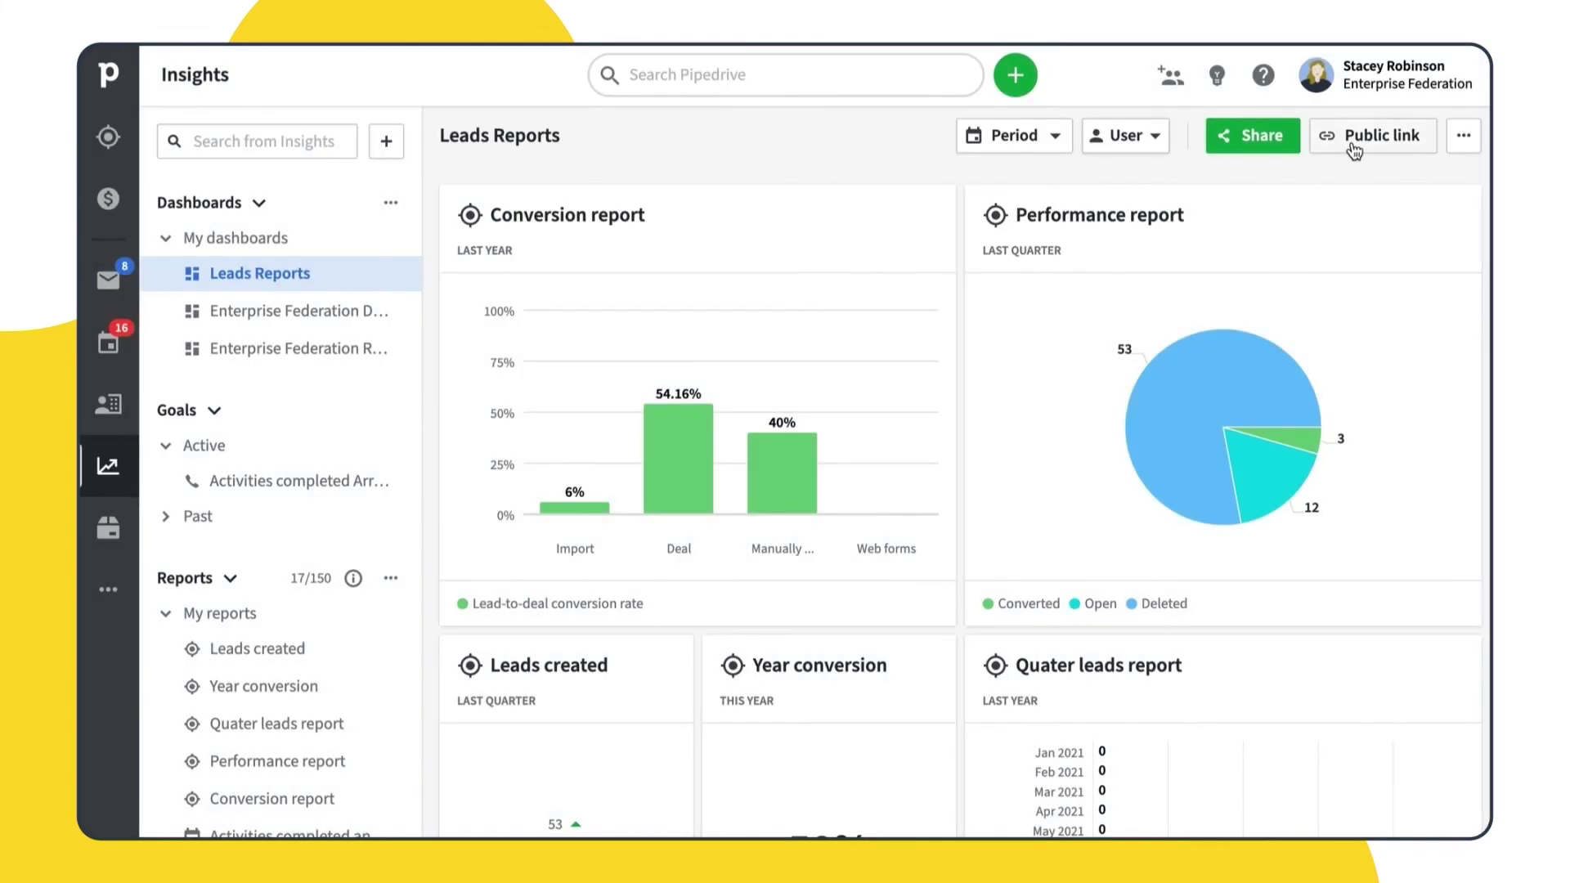
scroll(958, 531, down, 3)
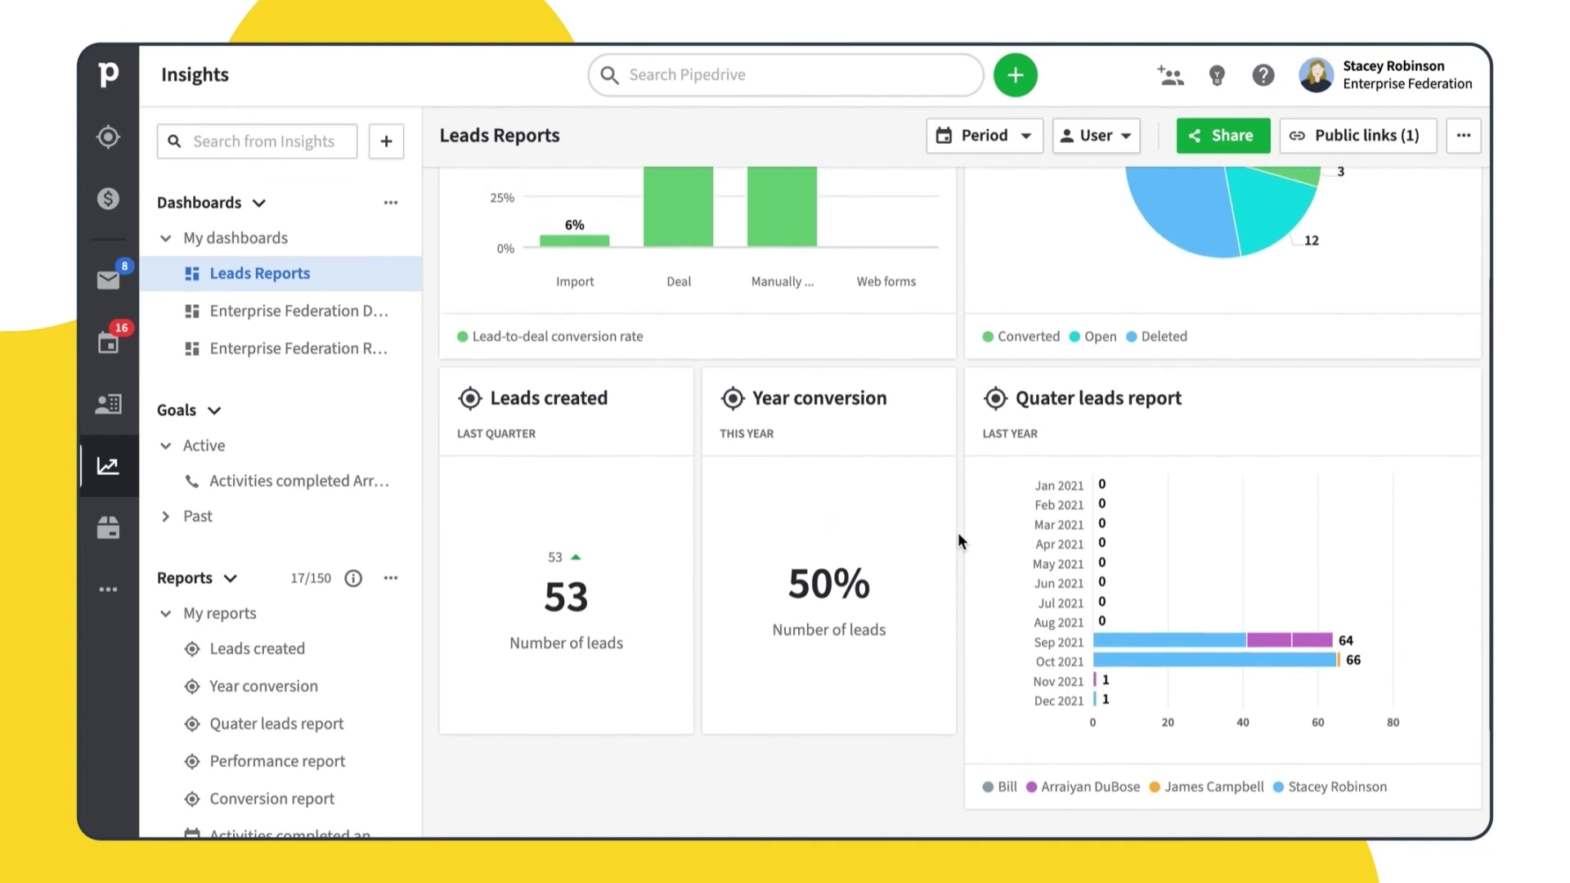
scroll(959, 536, up, 3)
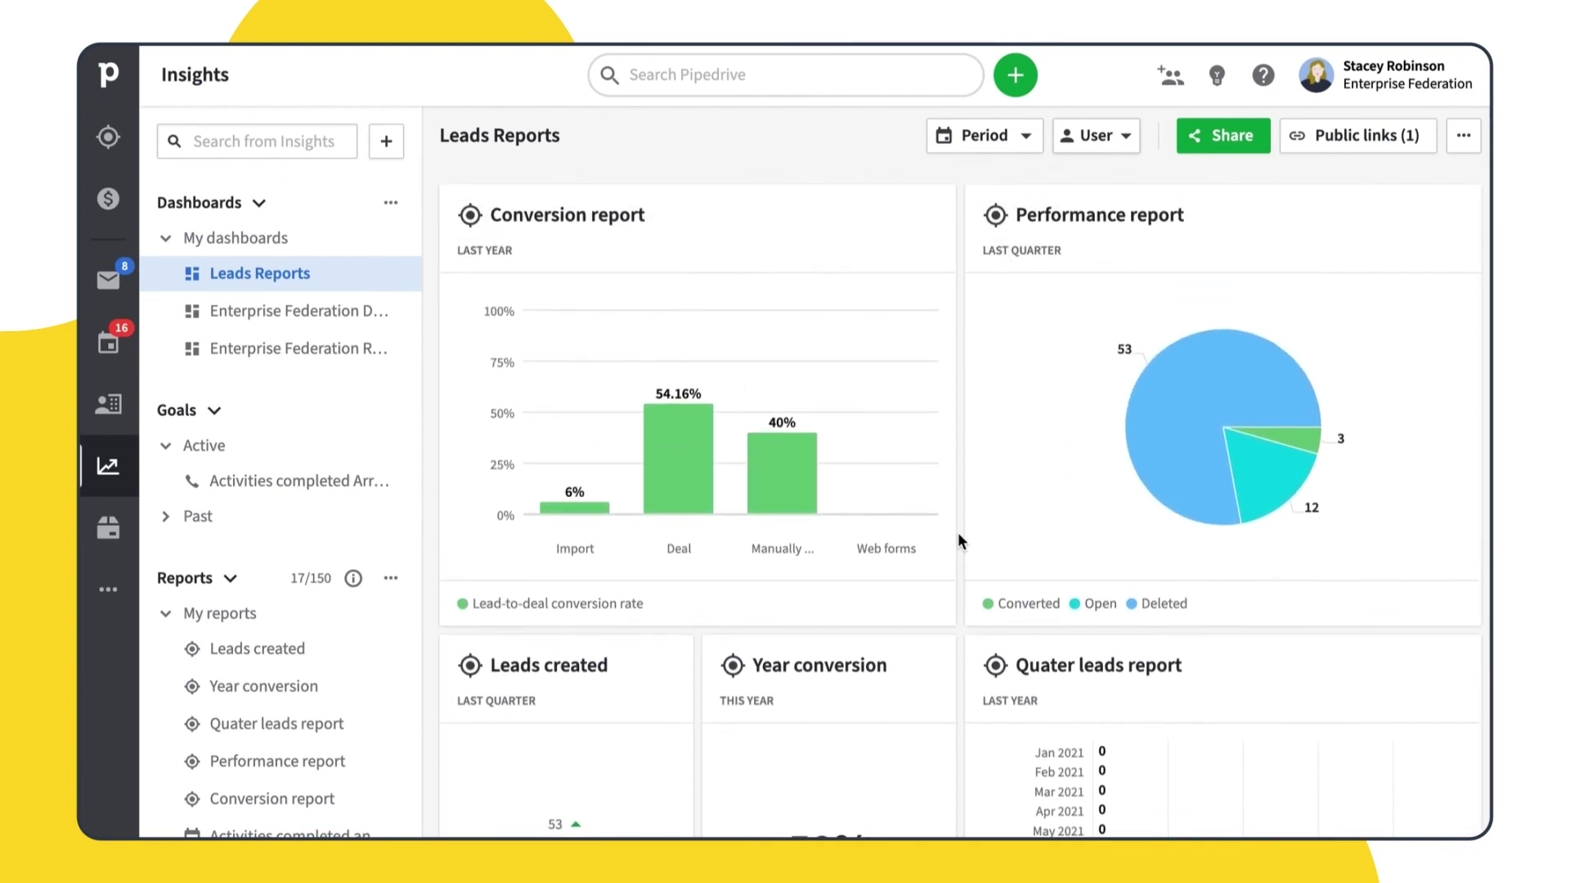